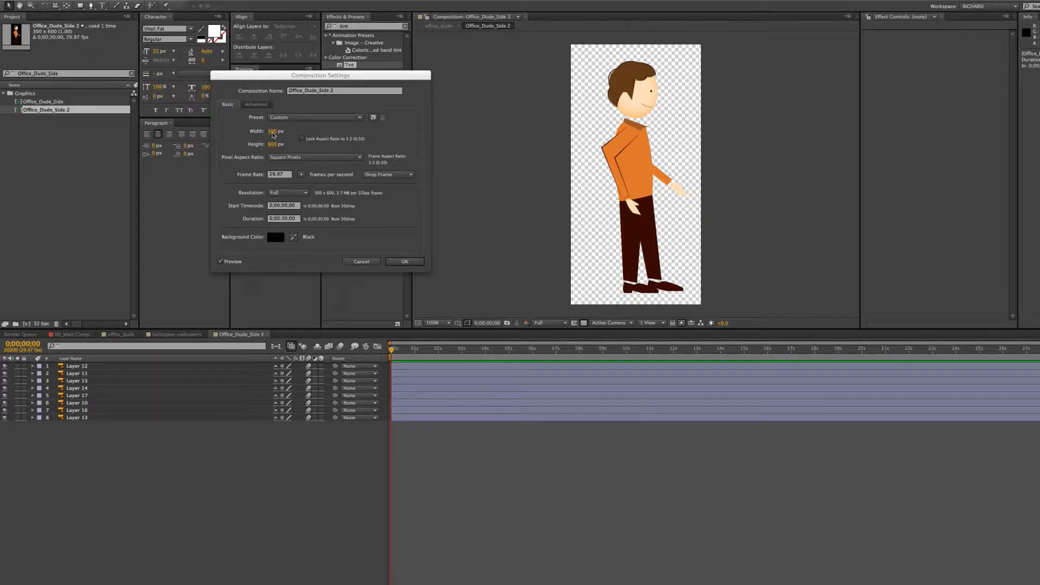
Lock the aspect ratio of the Office_Dude_Side 2 composition and enlarge it to 500 x 1000 px.
click(303, 138)
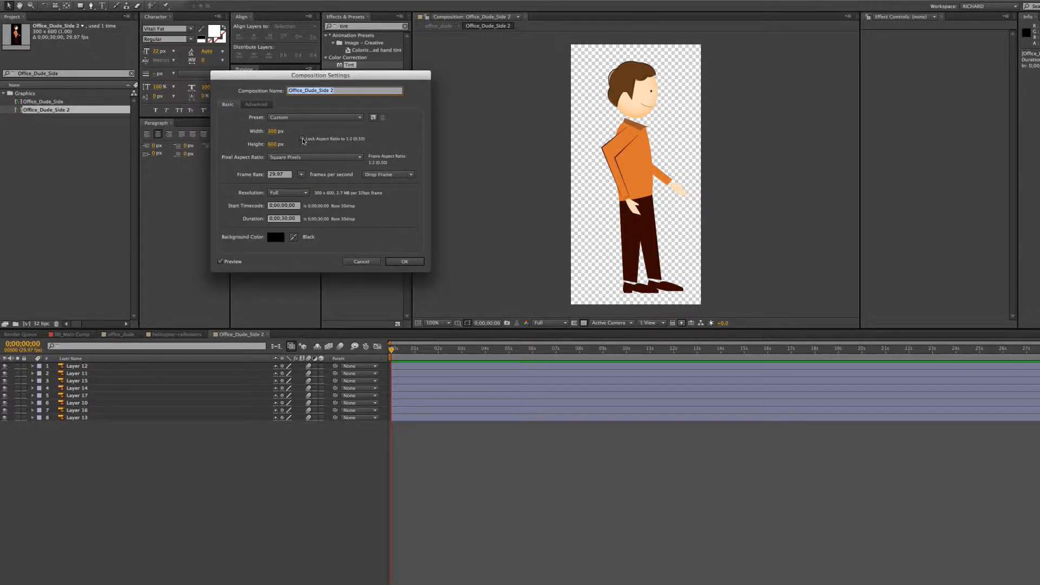
click(303, 139)
drag(272, 134, 275, 132)
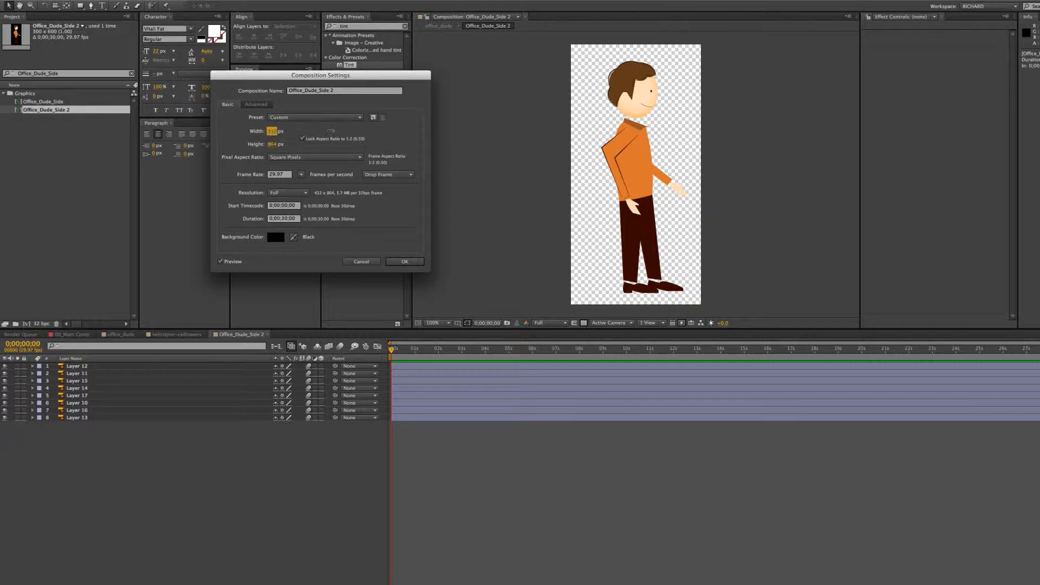
drag(359, 131, 360, 132)
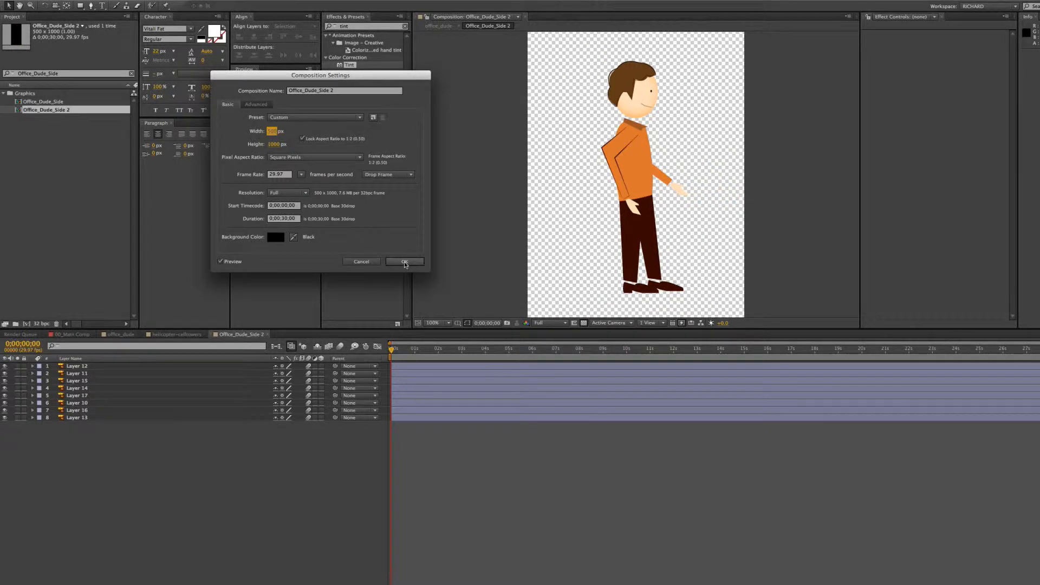
click(404, 262)
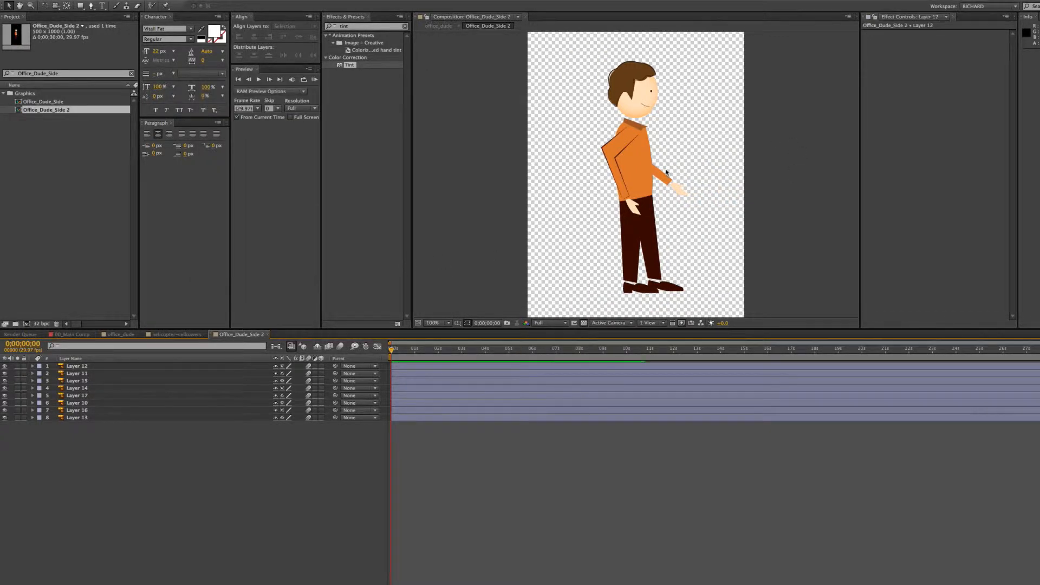
Parent all the other body-part layers to the torso layer, Layer 10.
key(comma)
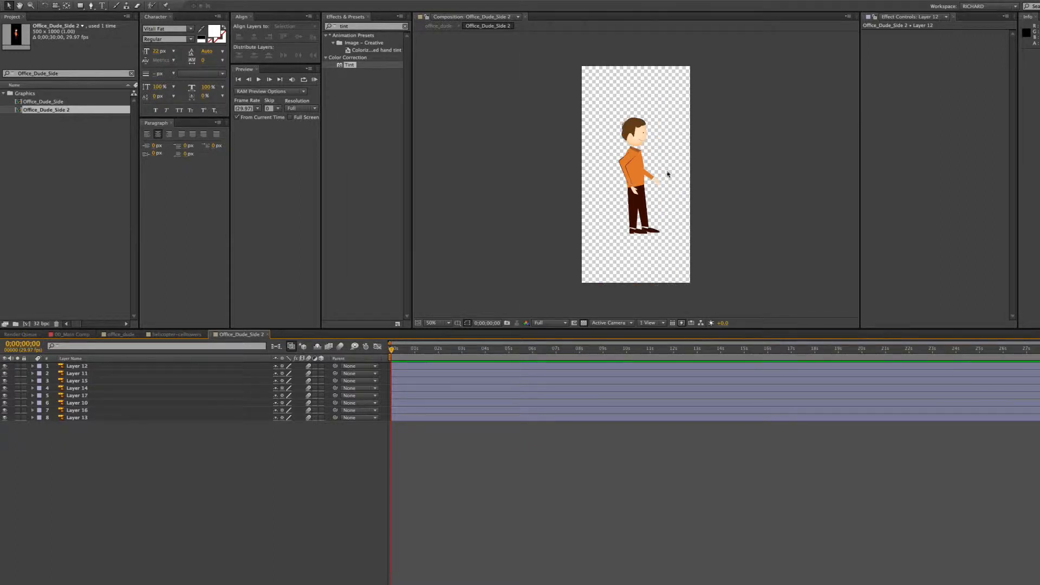
key(ctrl+a)
click(98, 461)
click(85, 412)
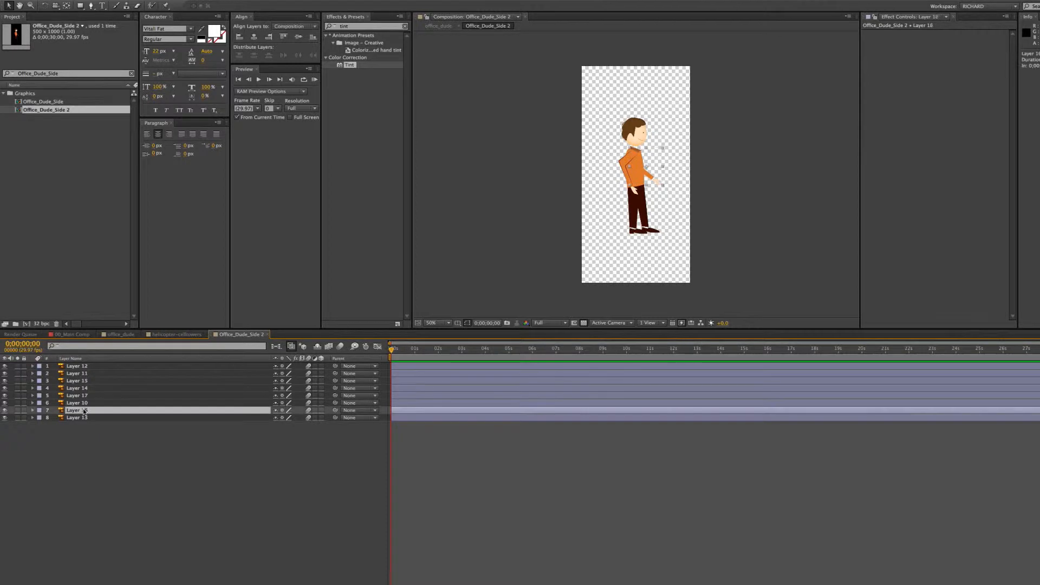
key(ctrl+Up)
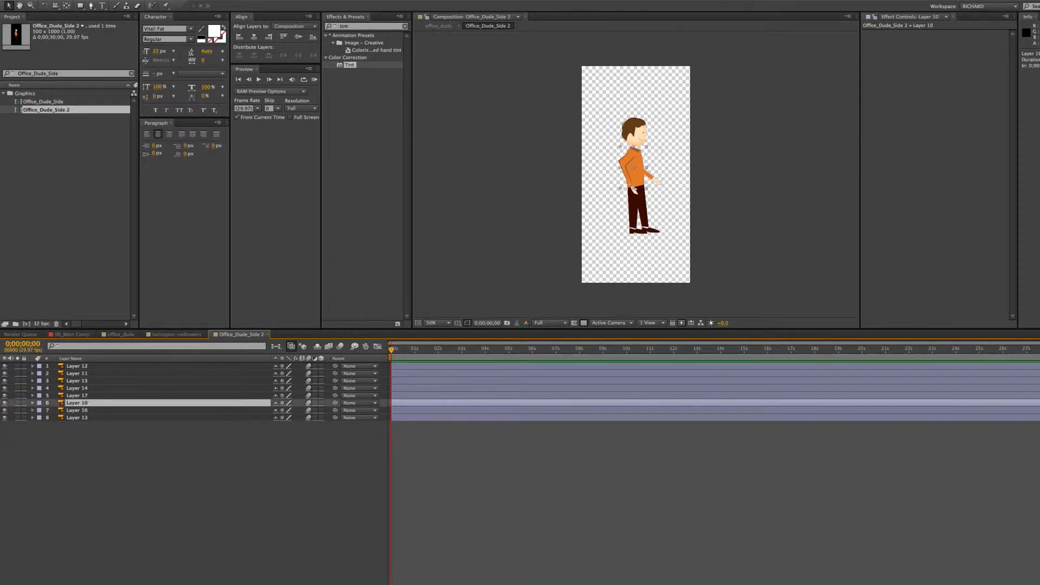
click(5, 404)
click(5, 404)
key(ctrl+a)
ctrl+click(75, 402)
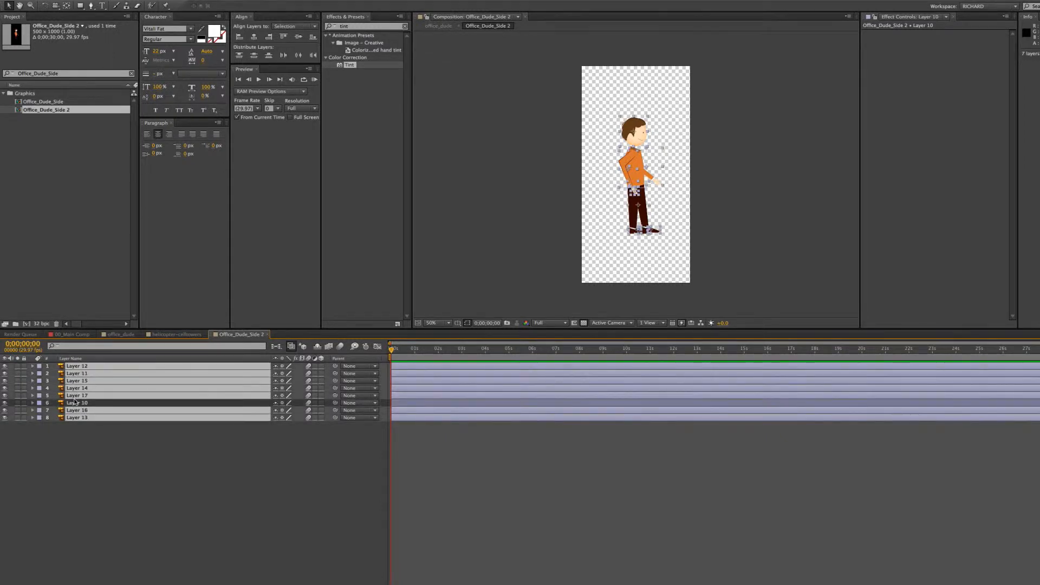
drag(335, 395, 156, 406)
Scale Layer 10 to about 169% and nudge the whole character upward to fit the enlarged composition.
click(155, 406)
key(s)
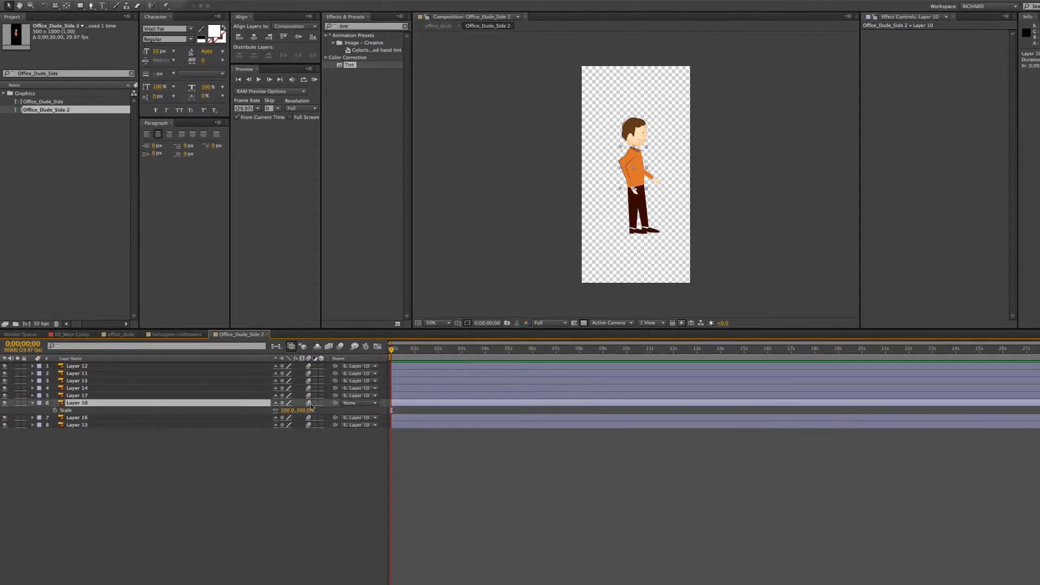
drag(287, 410, 318, 412)
key(shift+Up)
key(shift+Up)
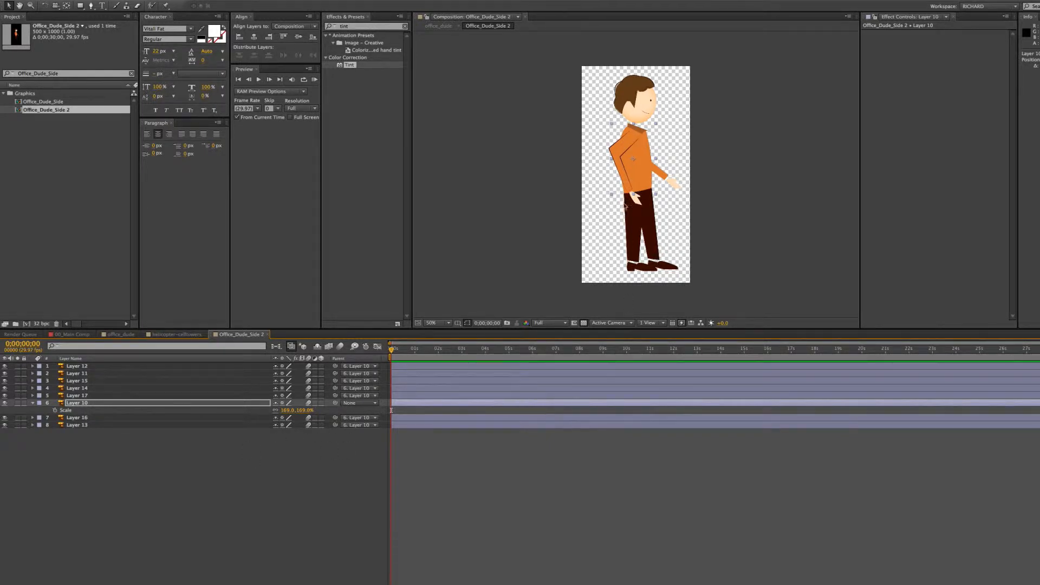
click(128, 499)
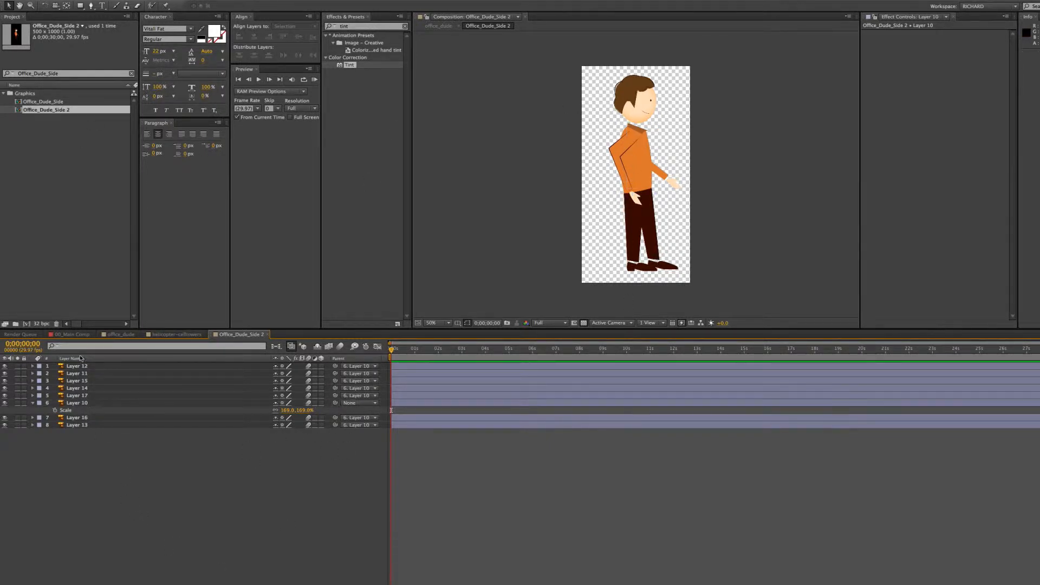
click(621, 153)
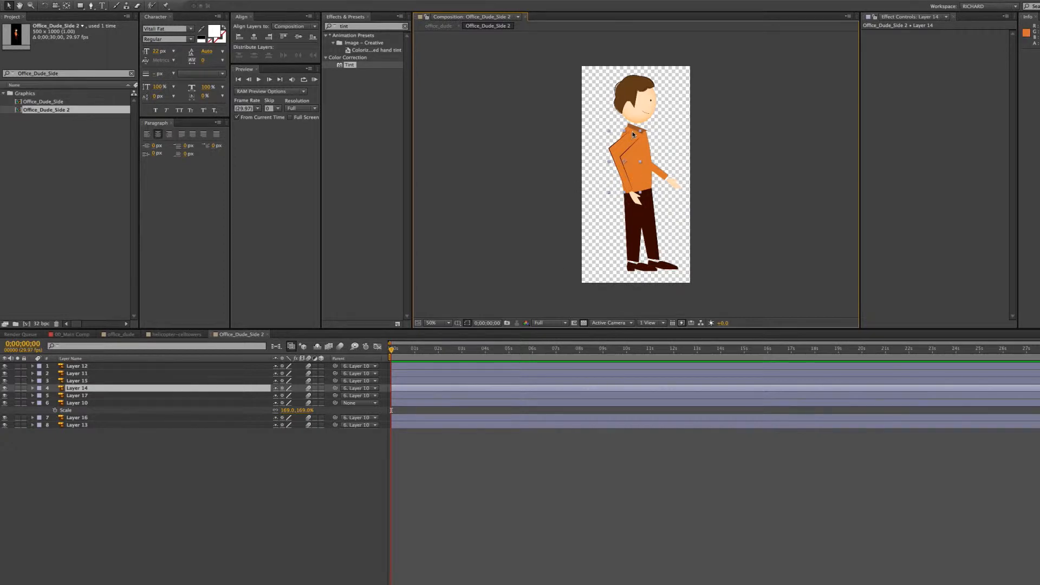
key(a)
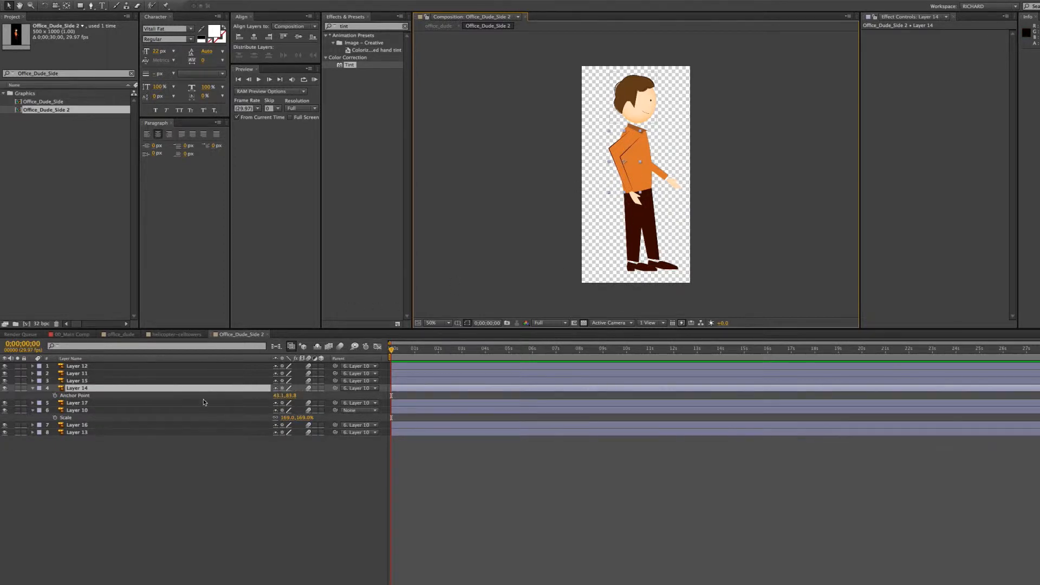
mouse_move(277, 400)
mouse_down()
mouse_move(313, 399)
mouse_move(259, 397)
mouse_up()
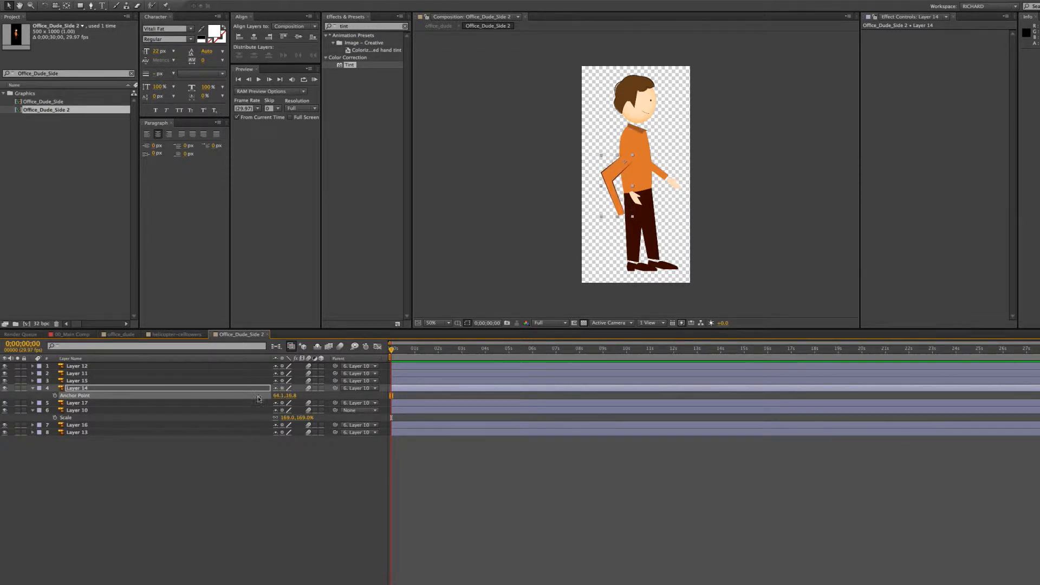
key(ctrl+z)
key(ctrl+z)
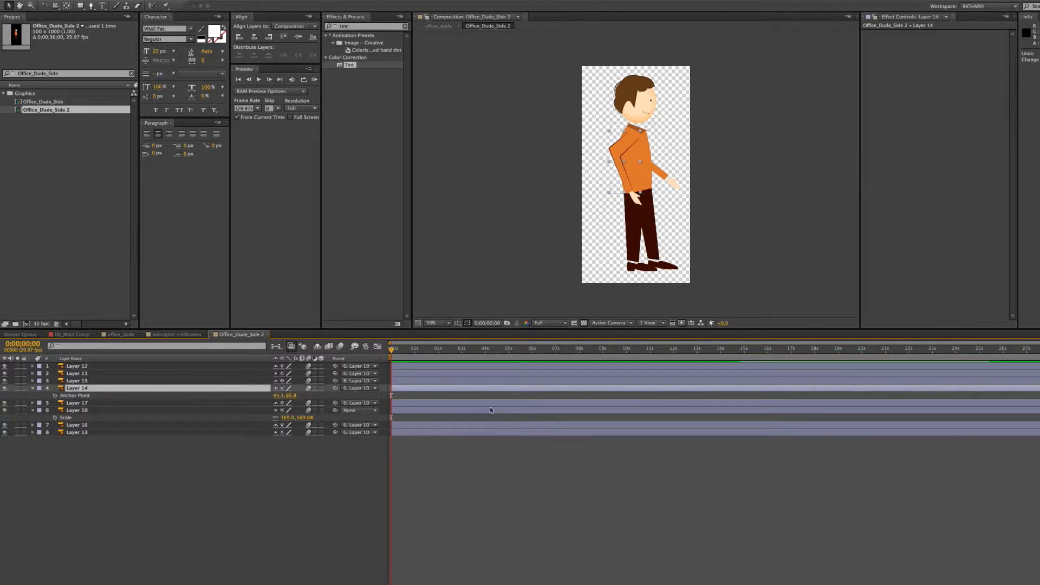
Set Layer 14's anchor point to 64.1, 17.8 at the shoulder and realign the arm, using a temporary duplicate as the position guide.
key(ctrl+d)
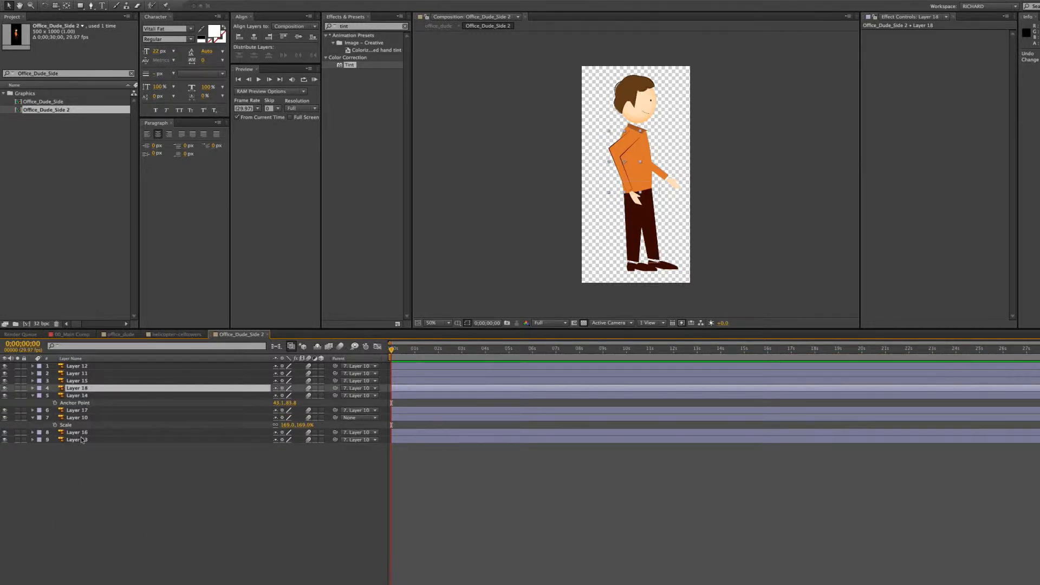
mouse_move(279, 403)
mouse_down()
mouse_move(289, 404)
mouse_move(262, 403)
mouse_up()
drag(605, 185, 612, 161)
key(ctrl+Up)
Replace Layer 16 with a duplicate whose anchor point is 25.4, 20.8, realigned over the original extended arm.
drag(125, 432, 126, 429)
key(a)
mouse_move(278, 433)
mouse_down()
mouse_move(249, 433)
mouse_move(259, 433)
mouse_up()
drag(291, 433, 256, 433)
drag(678, 204, 665, 177)
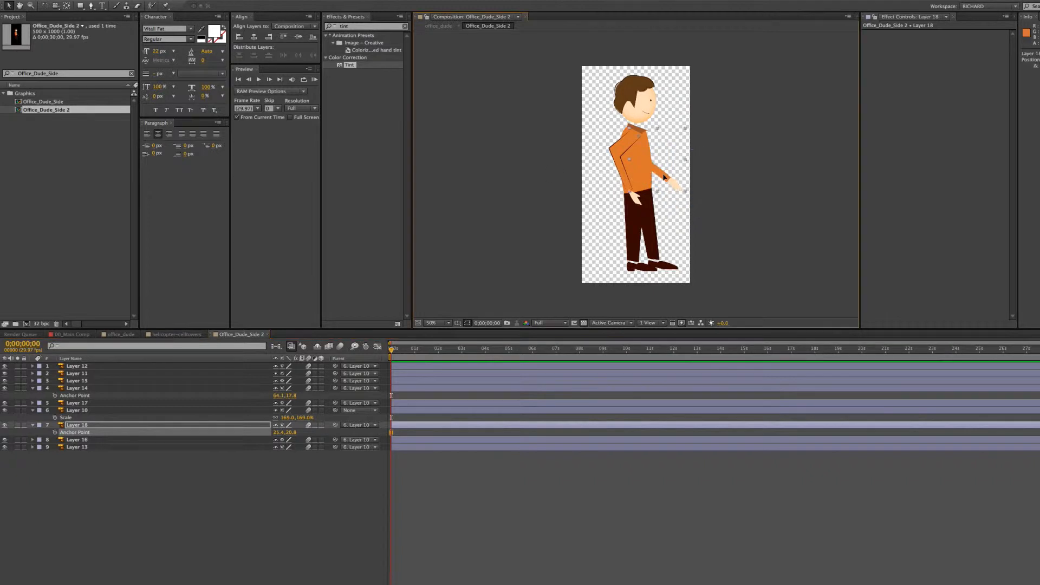
key(ctrl+Down)
key(Delete)
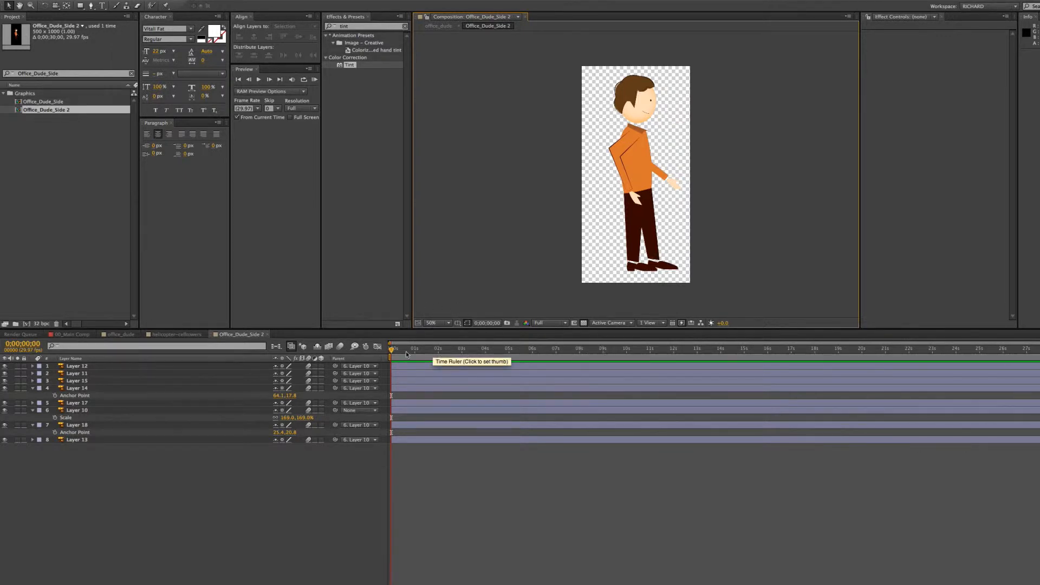
click(256, 503)
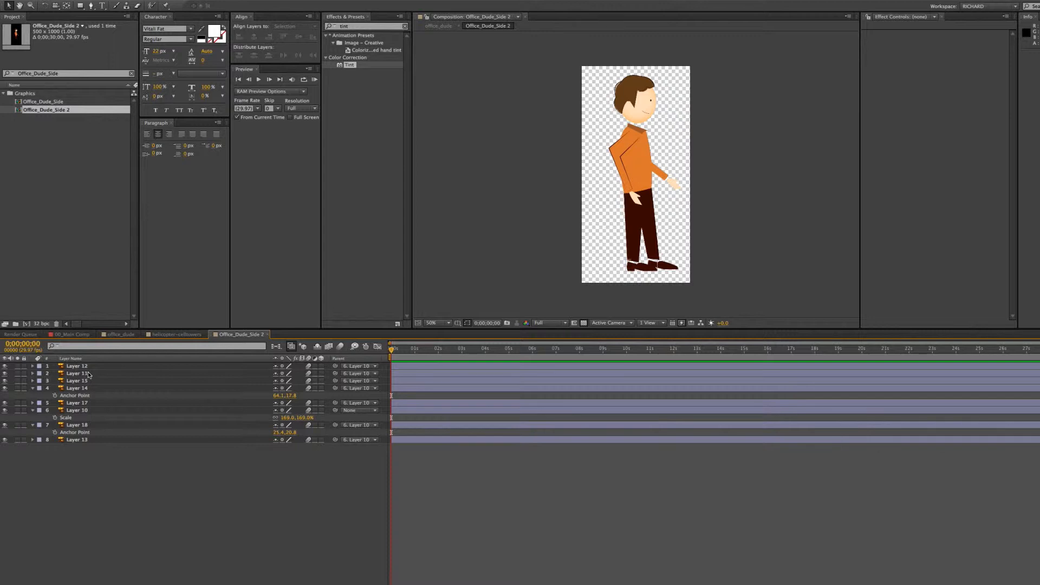
click(76, 368)
click(74, 374)
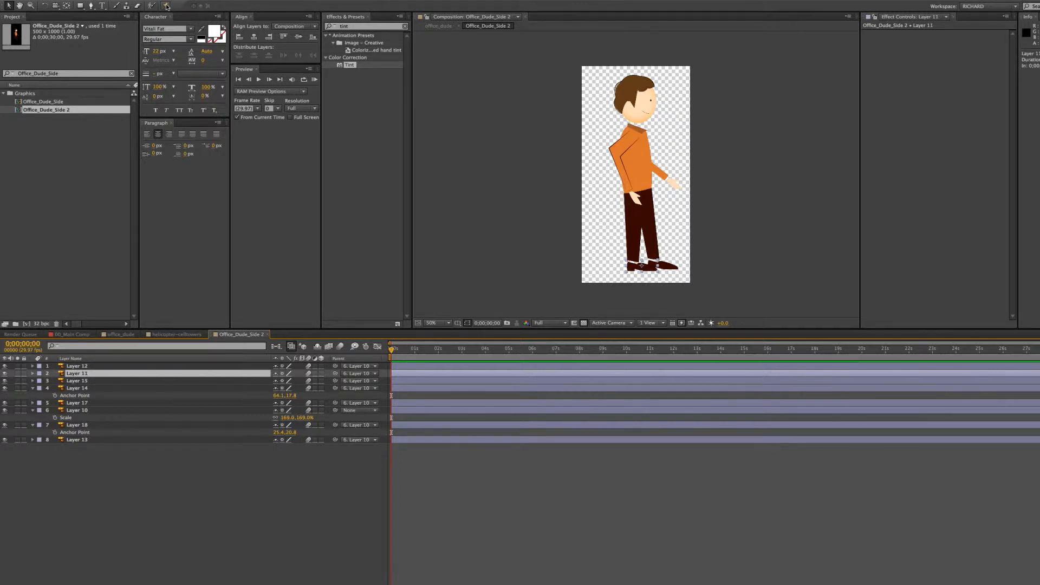
click(166, 6)
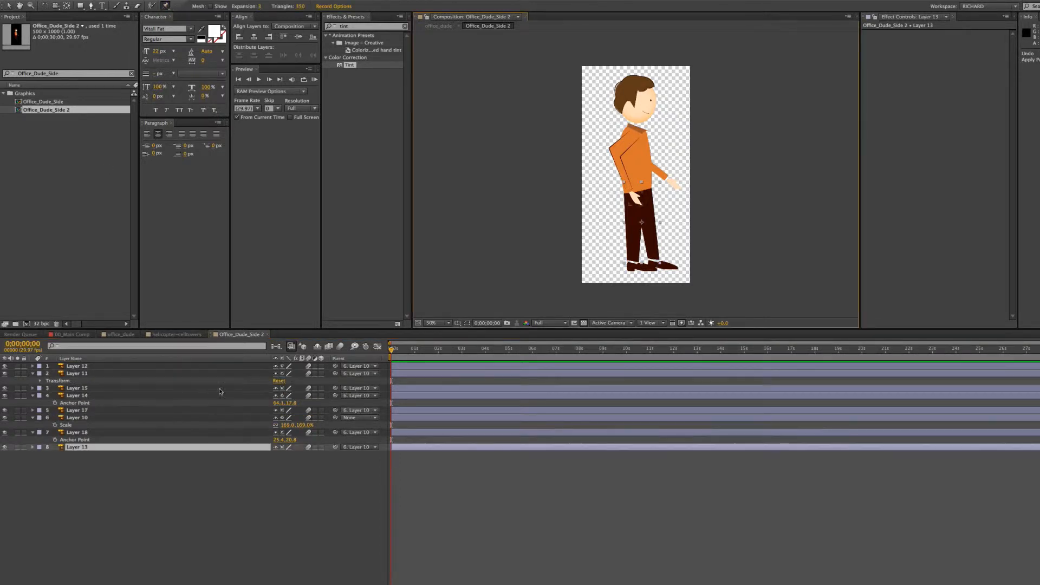
click(634, 211)
click(634, 229)
click(635, 257)
drag(636, 259, 617, 260)
key(ctrl+z)
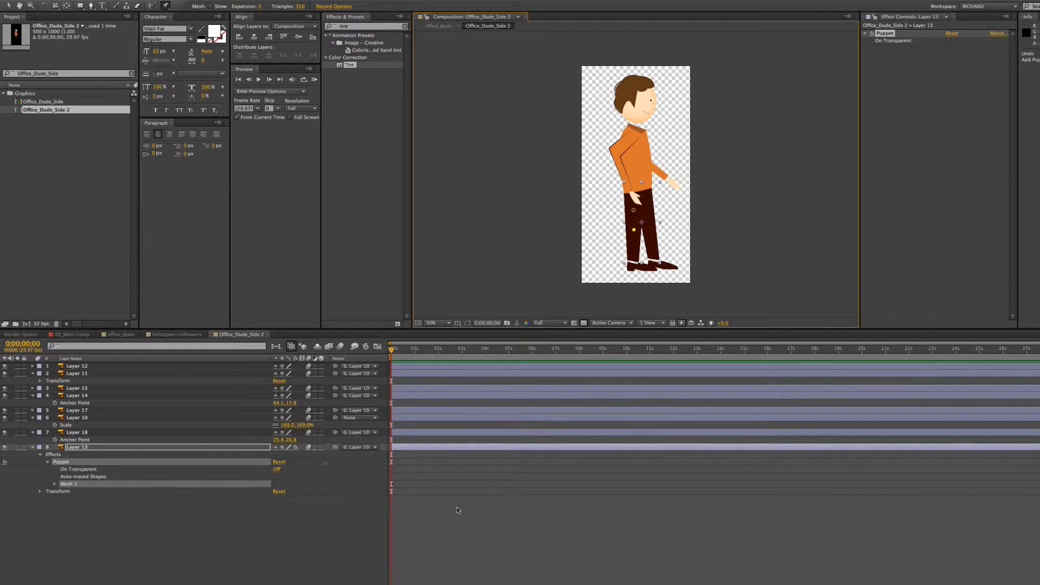
key(ctrl+z)
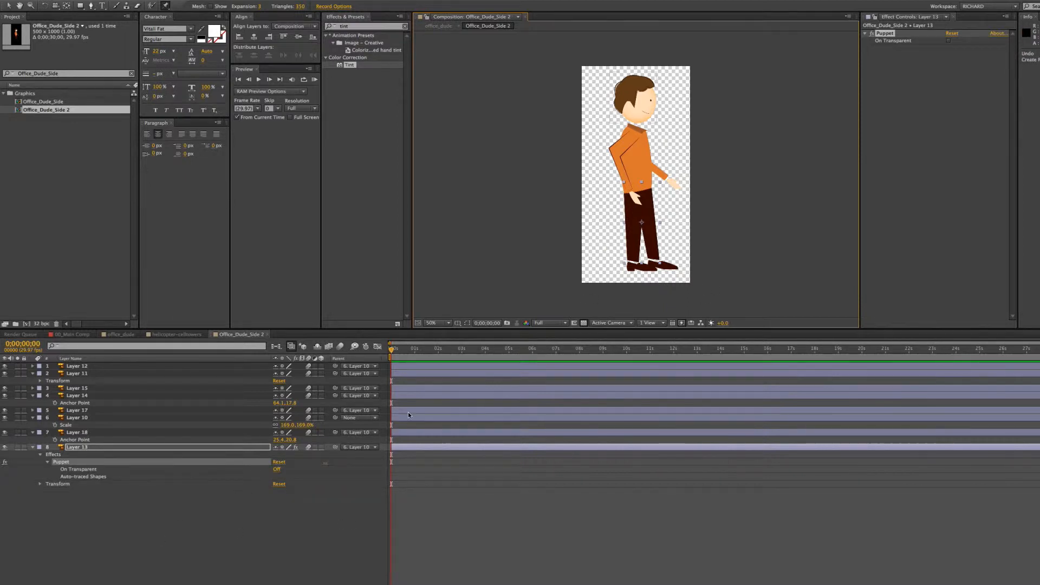
Pre-compose the trousers layer, Layer 13, and the shoe layer, Layer 11, into a composition named Office_Guy_Right_Leg.
key(v)
click(631, 268)
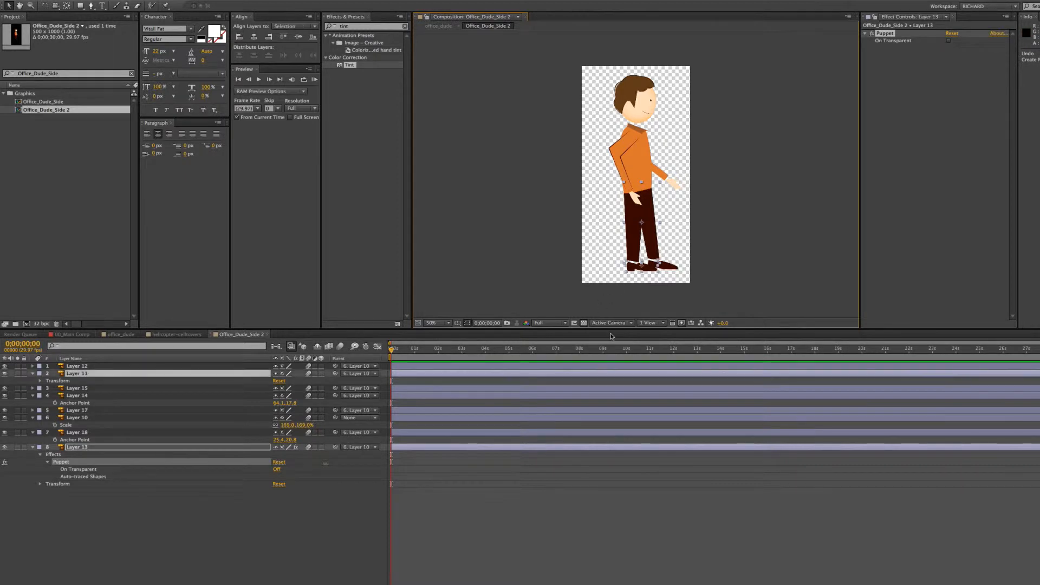
key(ctrl+shift+c)
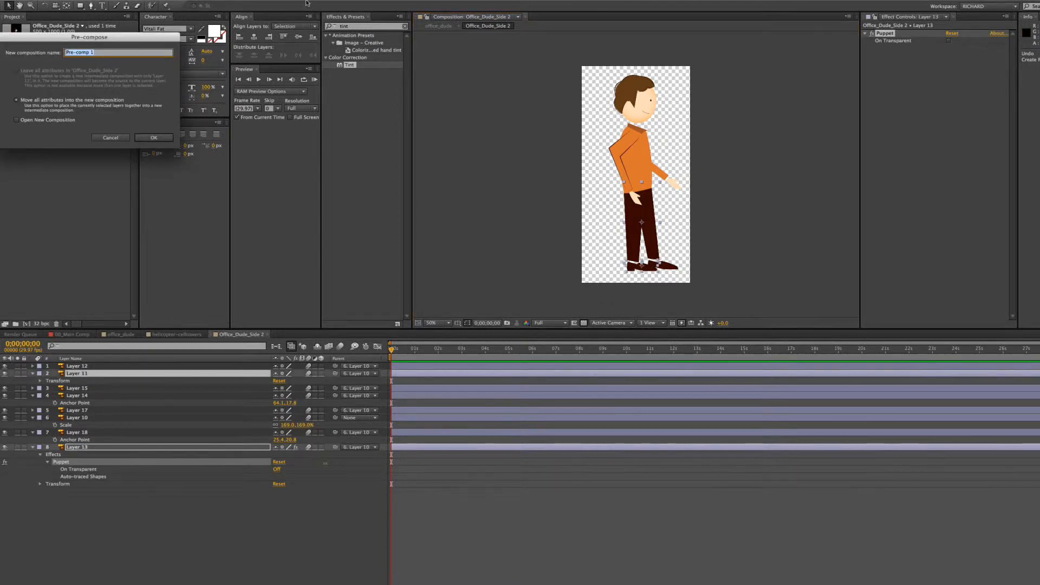
drag(57, 38, 450, 153)
text(Office_Guy_Right_Leg)
key(Return)
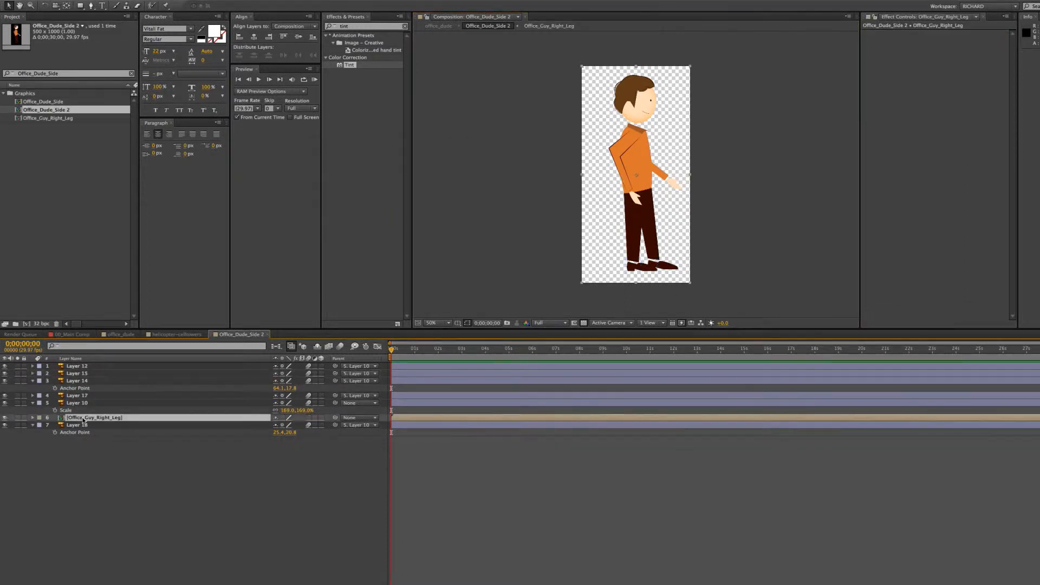
Place the Office_Guy_Right_Leg layer below Layer 18 and move the remaining shoe, Layer 12, into that pre-composition.
drag(81, 425, 82, 415)
click(81, 396)
click(82, 366)
key(ctrl+x)
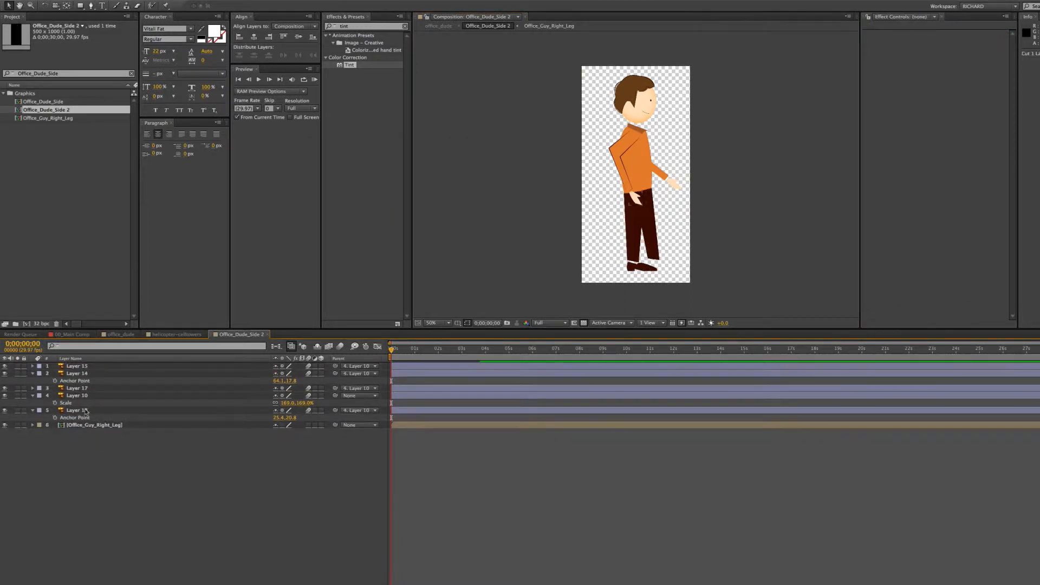
click(92, 425)
key(ctrl+p)
click(634, 206)
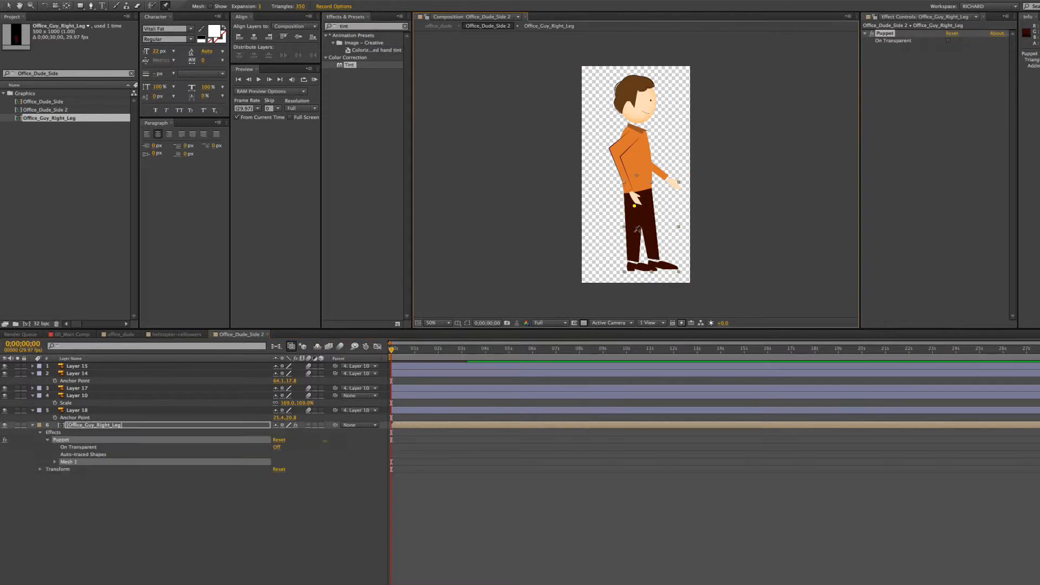
key(ctrl+z)
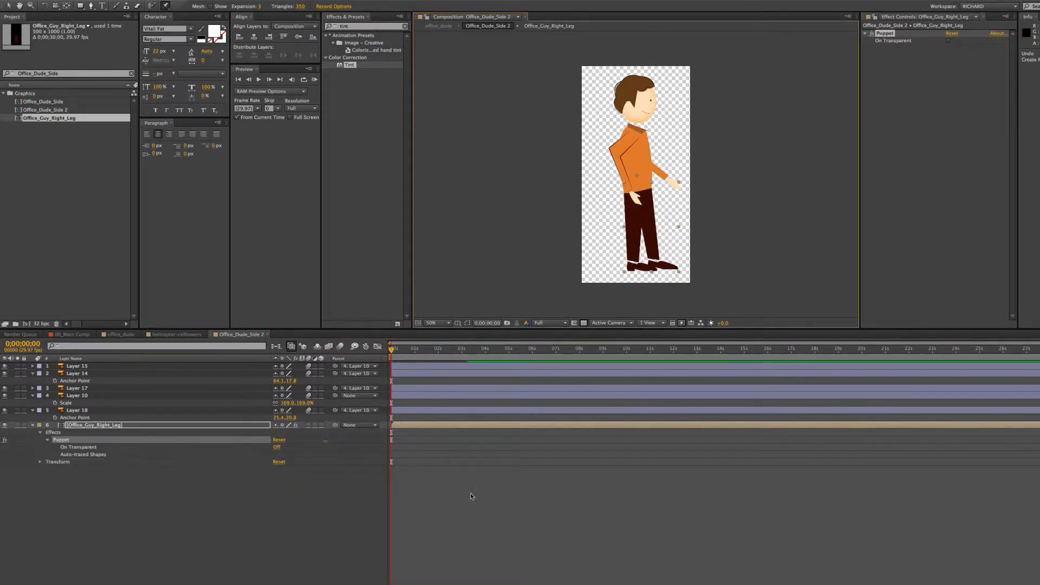
Draw a closed Pen tool mask around the rear leg and its shoe on the Office_Guy_Right_Leg layer.
key(ctrl+d)
click(91, 6)
click(623, 183)
click(641, 182)
click(643, 223)
click(643, 247)
click(647, 264)
click(659, 276)
click(623, 277)
click(622, 182)
Duplicate the masked leg layer and reverse the mask on the upper copy to isolate the front leg.
click(183, 425)
key(ctrl+d)
key(m)
key(comma)
click(285, 433)
click(285, 440)
key(period)
Place puppet pins at the thigh, knee and ankle of the front leg on the upper copy and reveal their keyframes.
click(177, 514)
key(ctrl+p)
click(87, 425)
click(647, 201)
click(650, 229)
click(660, 265)
drag(659, 265, 665, 252)
key(ctrl+z)
key(u)
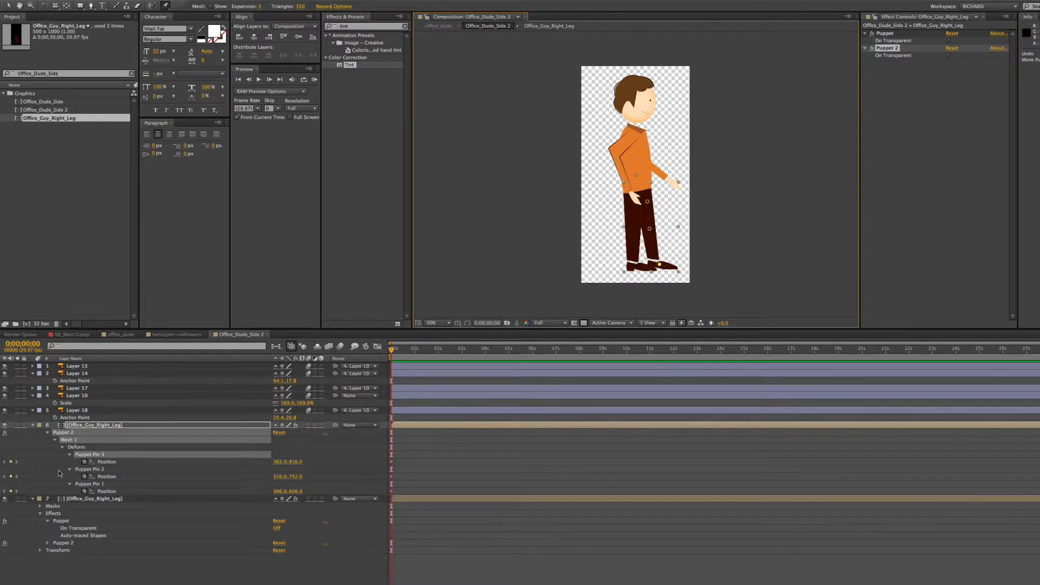
Add a fourth puppet pin at the hip, just above the front leg's thigh pin.
key(shift+Page_Down)
key(shift+Page_Down)
shift+click(650, 229)
key(ctrl+z)
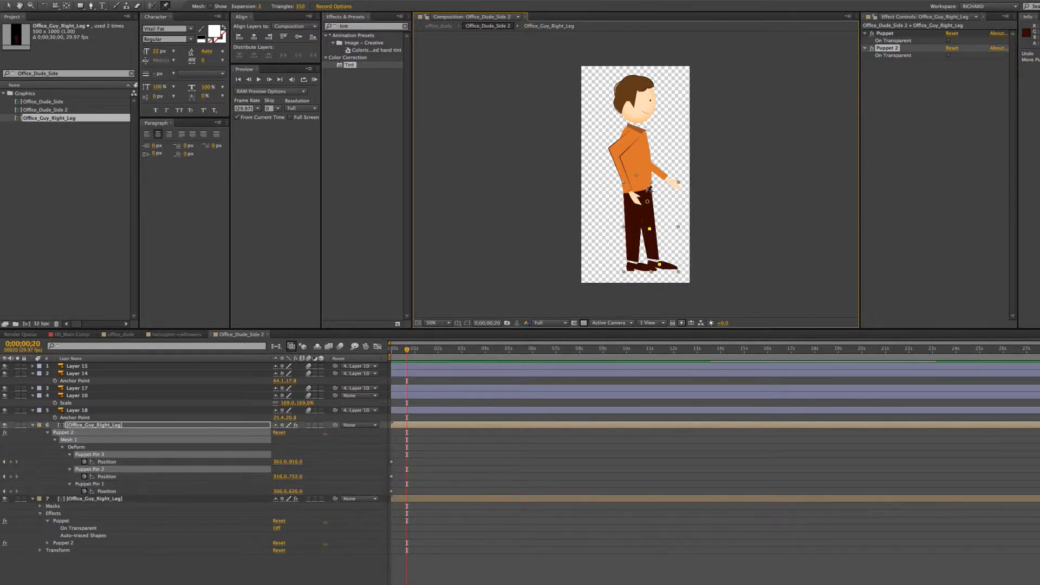
click(648, 191)
click(647, 202)
Swing the front leg's knee and ankle pins forward and up at 0;00;00;20.
shift+click(650, 229)
shift+click(659, 265)
shift+click(647, 201)
drag(651, 228, 660, 221)
Delete the existing puppet effects from the lower leg copy and pin the rear leg at the thigh, hip, knee and ankle.
click(413, 514)
click(54, 529)
key(Delete)
click(633, 203)
click(631, 193)
click(635, 226)
click(637, 266)
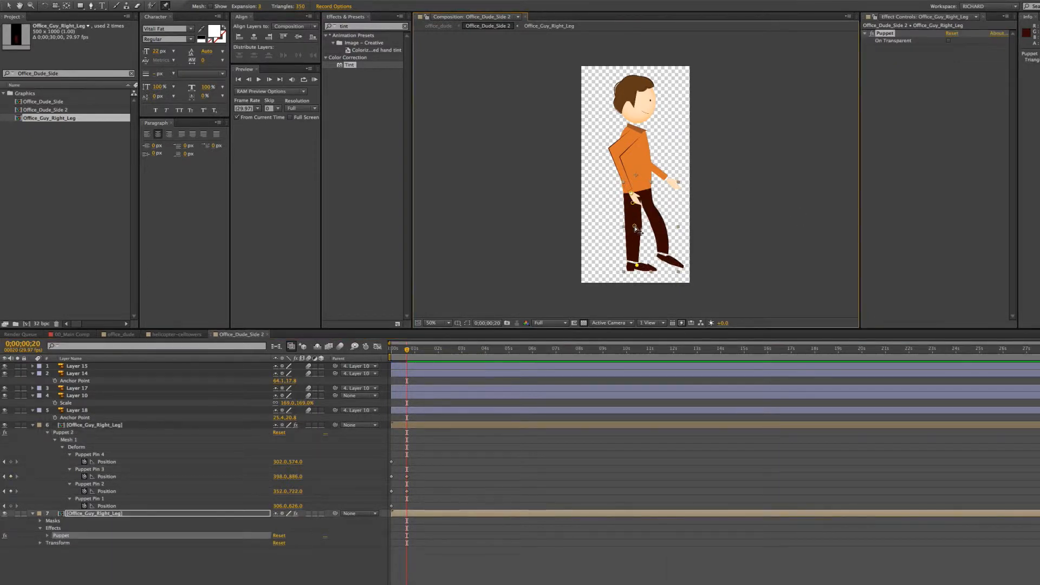
key(u)
Delete the front leg's pin keyframes at 0;00;00;20 and raise the rear leg's knee and ankle pins at that time.
drag(428, 449, 399, 508)
key(Delete)
click(638, 265)
shift+click(634, 226)
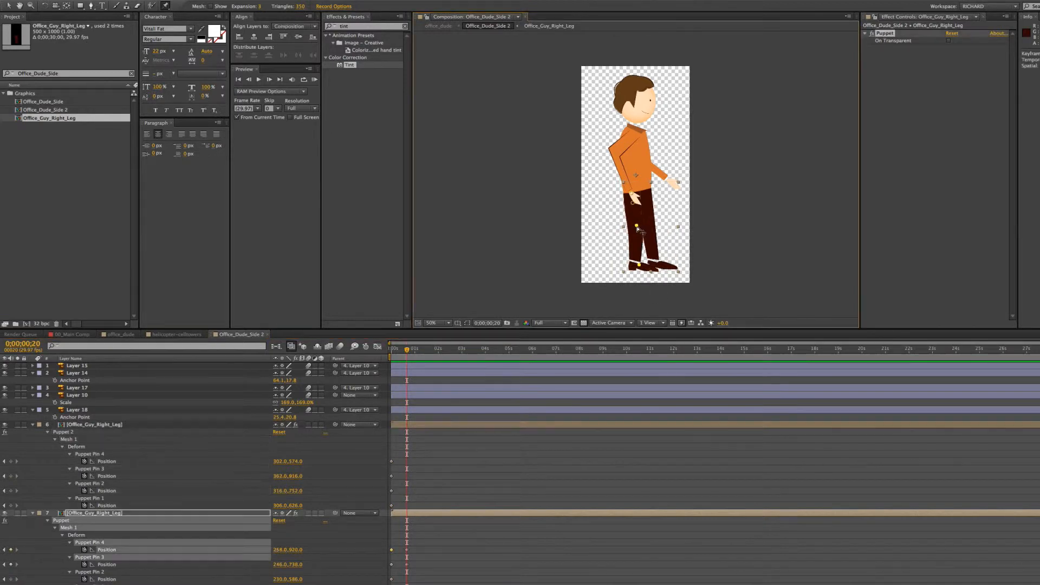
click(413, 425)
mouse_move(635, 226)
mouse_down()
mouse_move(644, 220)
mouse_move(640, 233)
mouse_move(635, 217)
mouse_up()
Refine the 0;00;00;20 walking pose by shifting the front leg's knee and ankle pins backward and adjusting the rear leg's pins.
click(659, 264)
shift+click(651, 230)
click(422, 514)
click(647, 260)
shift+click(643, 221)
click(423, 424)
click(651, 265)
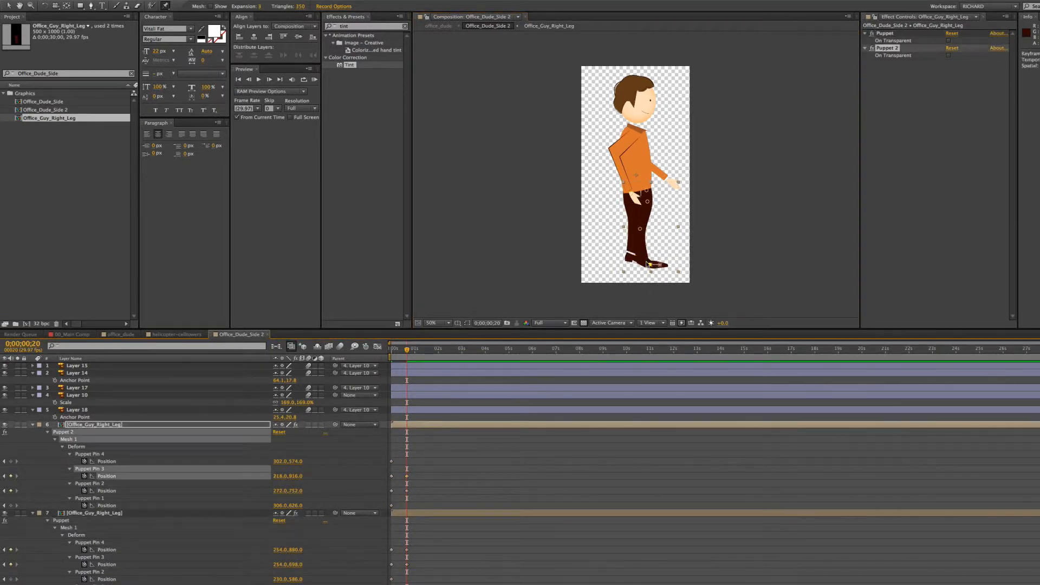
Copy the front leg's starting knee and ankle pin keyframes to 0;00;01;10.
key(shift+Page_Down)
key(shift+Page_Down)
drag(385, 472, 398, 497)
key(super+c)
key(super+v)
Copy the rear leg's starting knee and ankle pin keyframes and paste them onto the rear leg layer at 0;00;01;10.
drag(385, 545, 398, 569)
key(super+c)
key(super+v)
key(super+z)
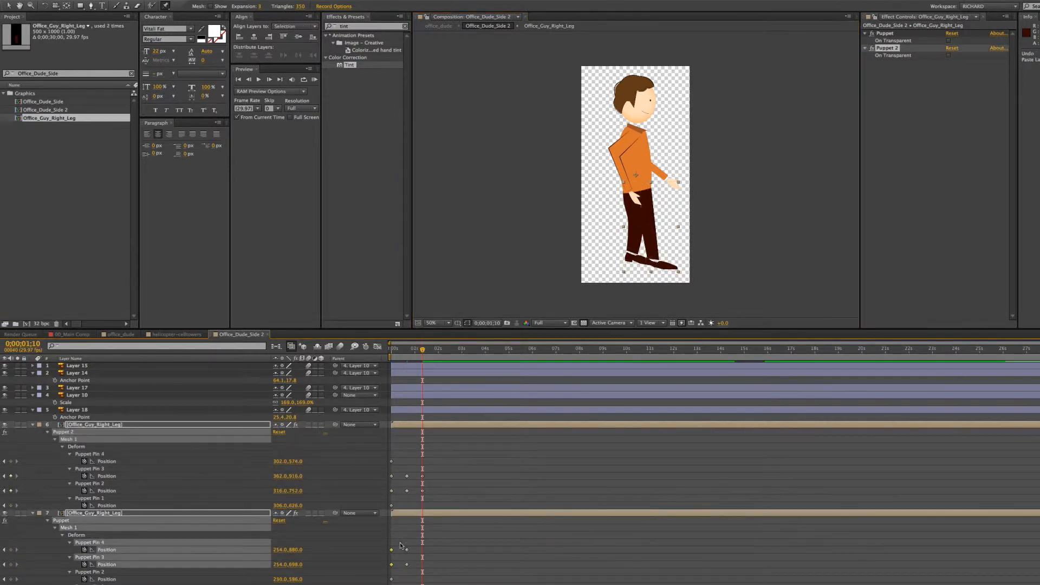
click(433, 513)
key(super+v)
Reshape the rear leg at 0;00;00;20 by repositioning its knee pin and moving its ankle pin forward and up.
key(shift+Page_Down)
key(shift+Page_Down)
key(shift+Page_Up)
key(shift+Page_Up)
key(shift+Page_Up)
key(shift+Page_Up)
drag(636, 217, 634, 193)
drag(633, 203, 637, 202)
drag(645, 260, 655, 251)
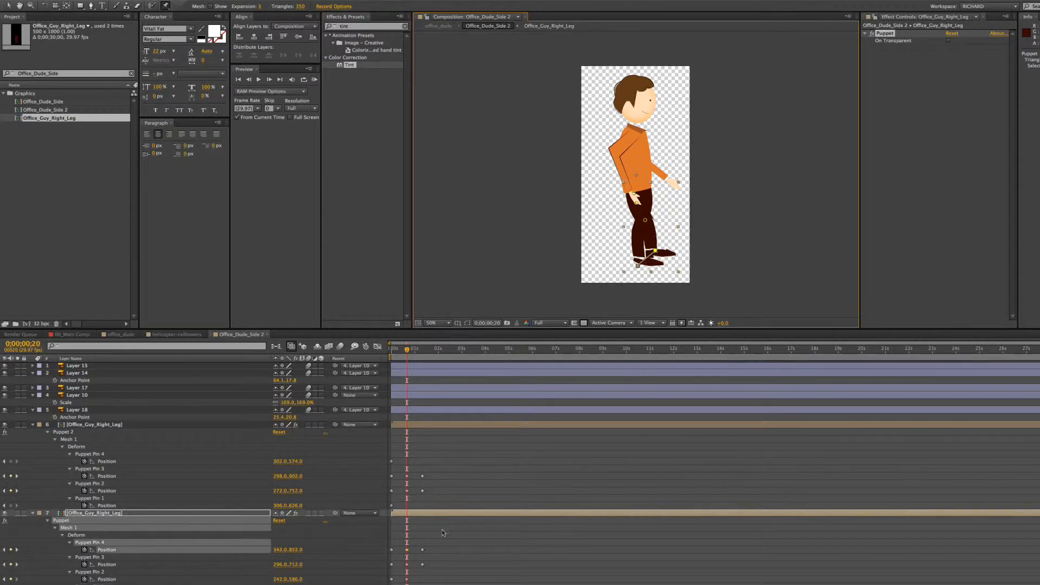
Move the rear leg's middle knee and ankle keyframes to 0;00;00;10, and lower its ankle pin at 0;00;00;20.
drag(415, 544, 402, 570)
key(alt+shift+Left)
drag(649, 256, 649, 260)
Shift the last knee and ankle pin keyframes of both legs to 0;00;01;00 and preview the walk from the start.
key(shift+Page_Down)
click(407, 551)
drag(418, 545, 425, 572)
key(alt+shift+Left)
drag(426, 472, 418, 496)
key(alt+shift+Left)
key(Home)
key(space)
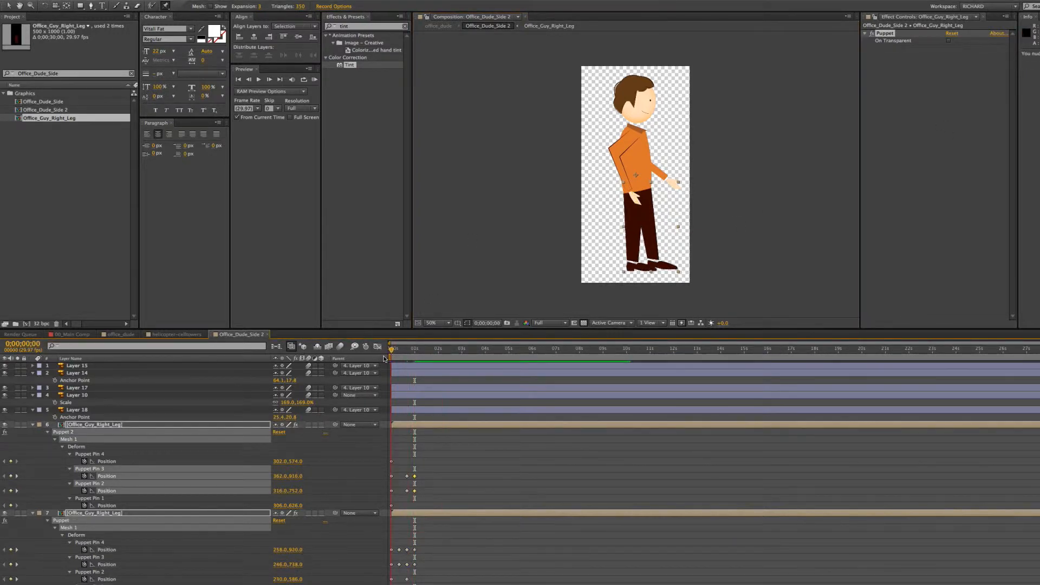
Nudge the front leg's ankle pin slightly backward at 0;00;00;10.
key(shift+Page_Down)
click(63, 432)
drag(648, 264, 646, 263)
Duplicate the front leg layer and remove the Puppet 2 effect and the existing mask from the copy.
click(94, 425)
key(super+d)
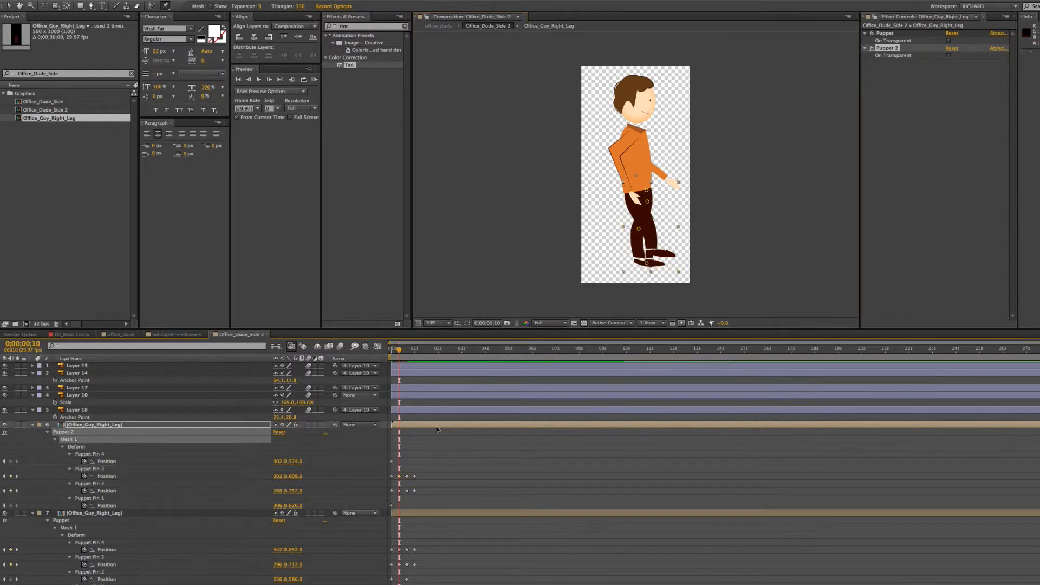
key(m)
key(u)
click(63, 433)
key(Delete)
key(m)
click(295, 433)
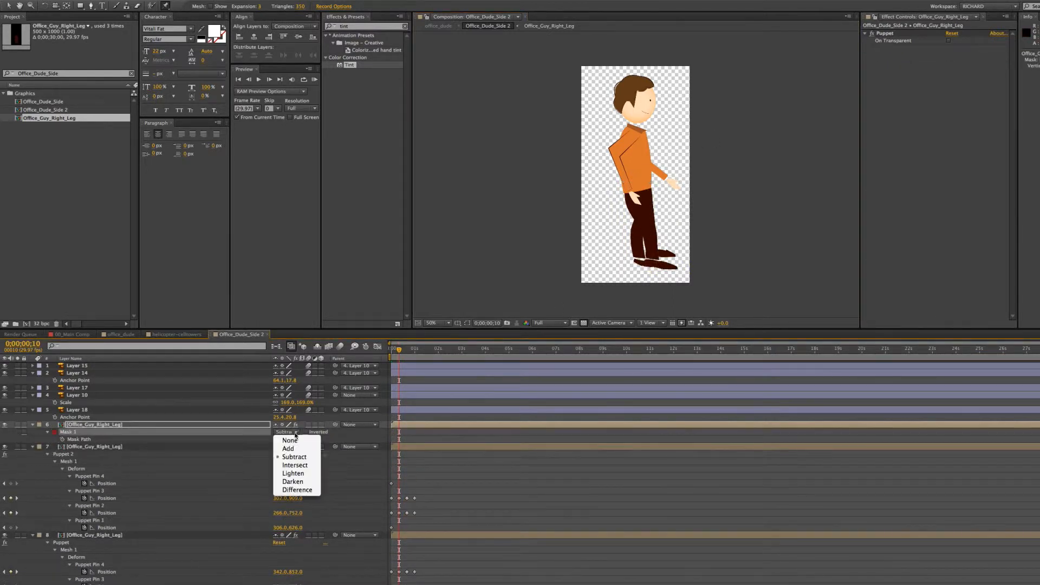
click(288, 448)
click(68, 433)
key(Delete)
Draw a closed Pen mask around the hip and upper thigh on the duplicated leg layer, and scrub to check it.
key(g)
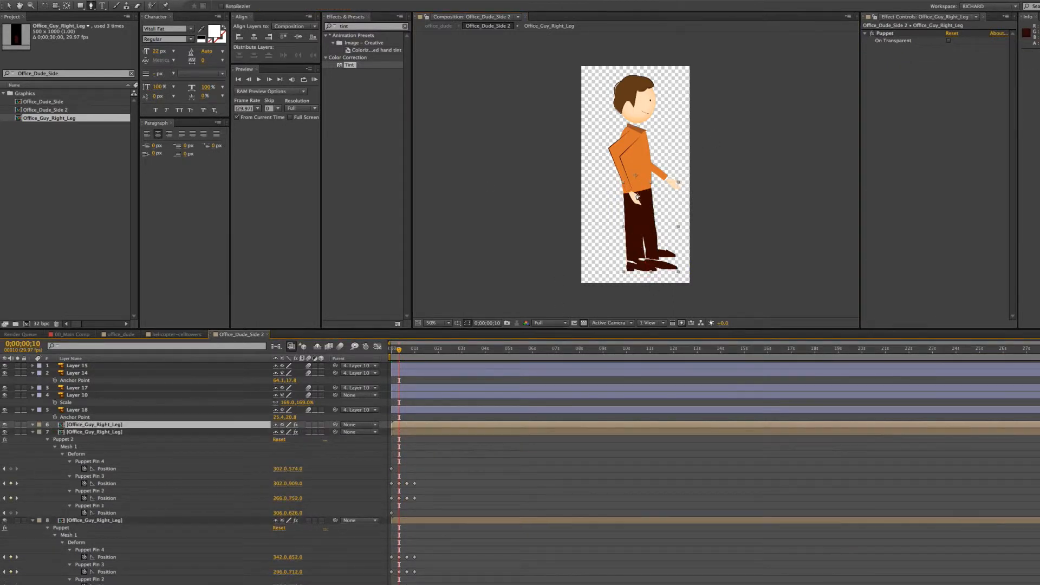
click(621, 190)
click(653, 182)
click(654, 205)
key(v)
click(648, 220)
key(g)
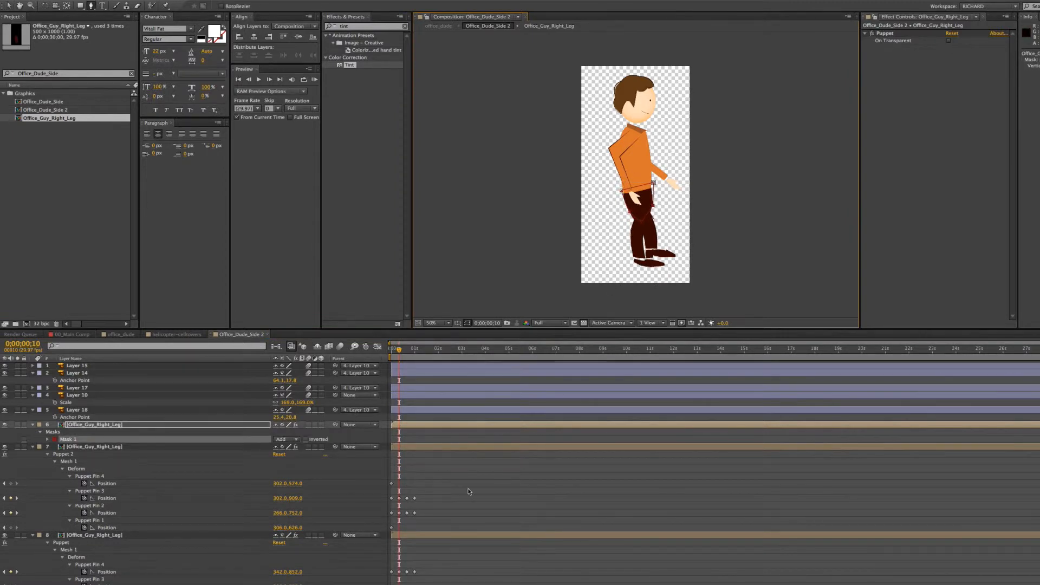
click(396, 353)
mouse_move(396, 353)
mouse_down()
mouse_move(421, 352)
mouse_move(403, 352)
mouse_up()
Set the front leg's puppet mesh expansion to 10, adjust the rear leg's expansion, and scrub through the walk.
click(71, 455)
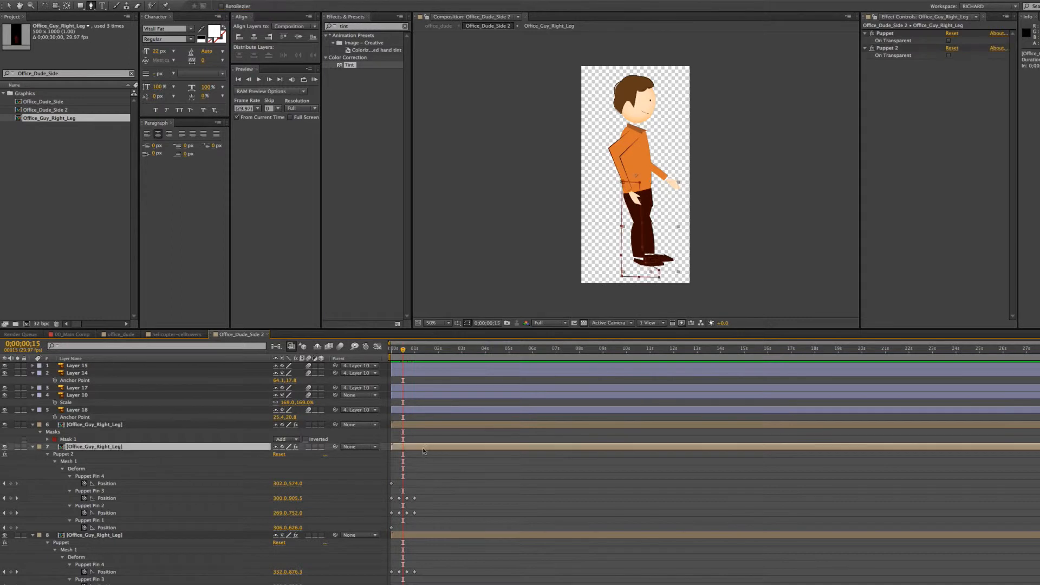
click(415, 498)
click(260, 6)
text(5)
key(Return)
click(407, 573)
click(260, 6)
drag(329, 9, 331, 10)
click(412, 447)
click(412, 535)
click(412, 448)
drag(403, 352, 425, 357)
drag(401, 357, 391, 357)
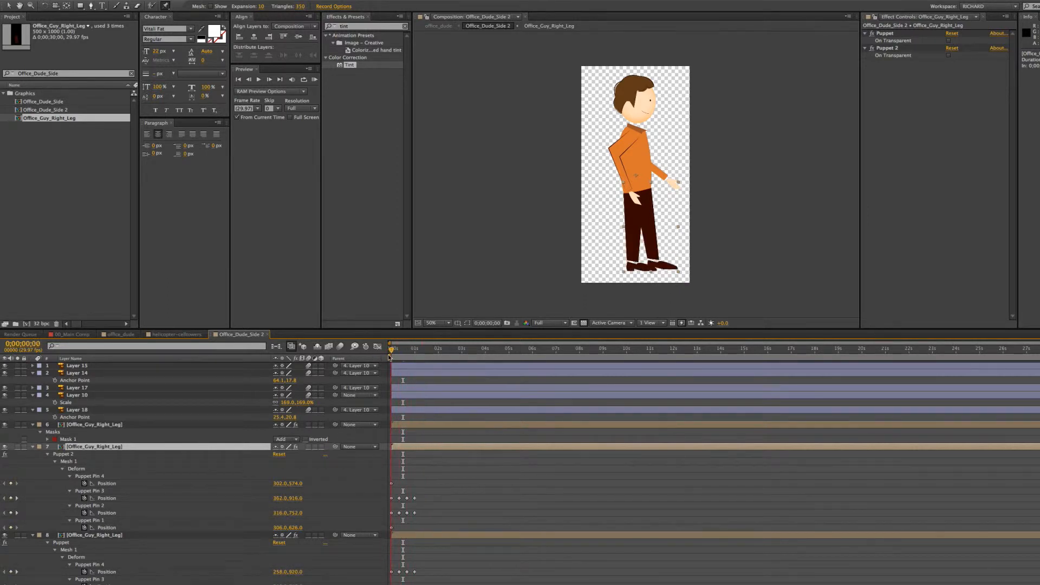
Add a rotation keyframe to the front arm on Layer 14 and shift it to 0;00;00;15.
key(v)
click(616, 154)
key(r)
click(55, 380)
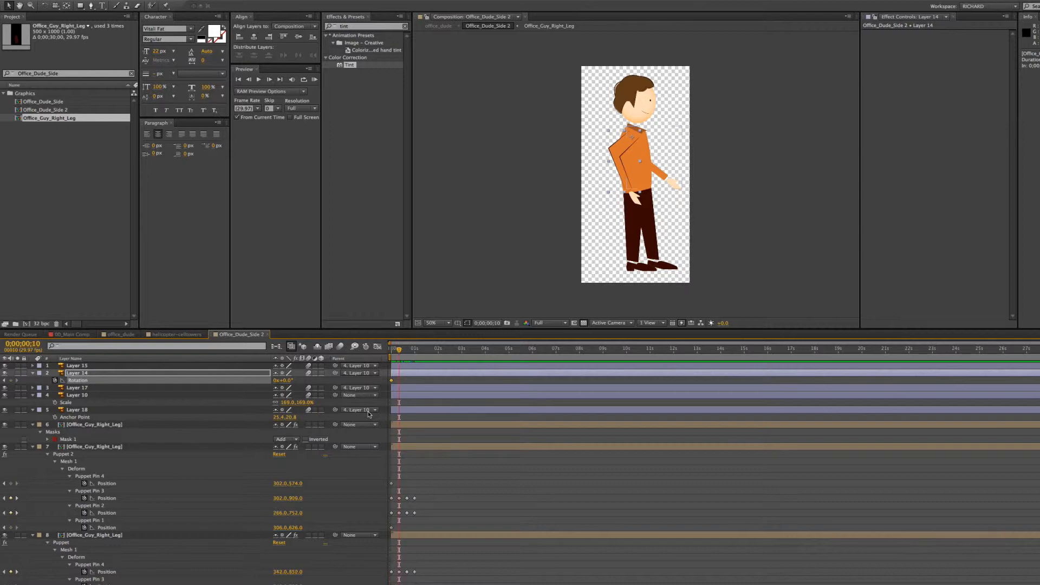
key(shift+Page_Down)
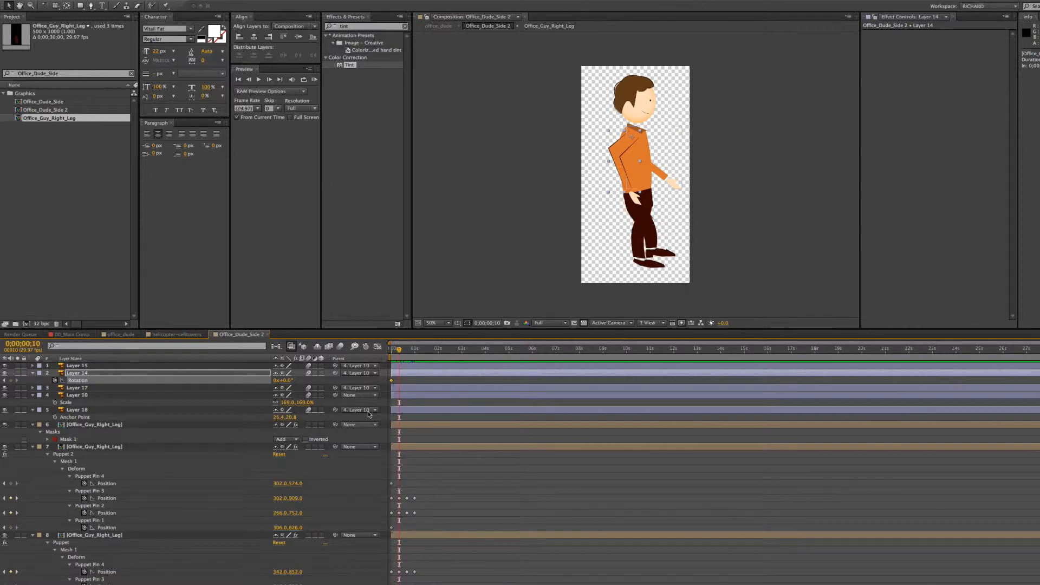
key(alt+shift+r)
key(Home)
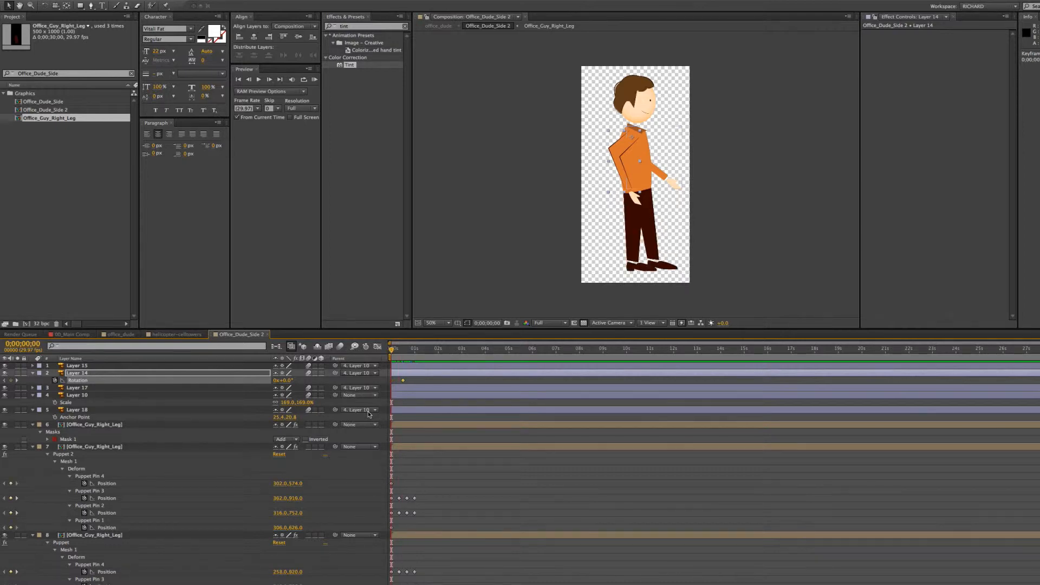
Parent Layer 15 to the front arm on Layer 14 and set the arm's rotation to -35° at the first frame.
drag(285, 381, 283, 382)
key(super+z)
drag(336, 365, 75, 374)
drag(287, 381, 273, 381)
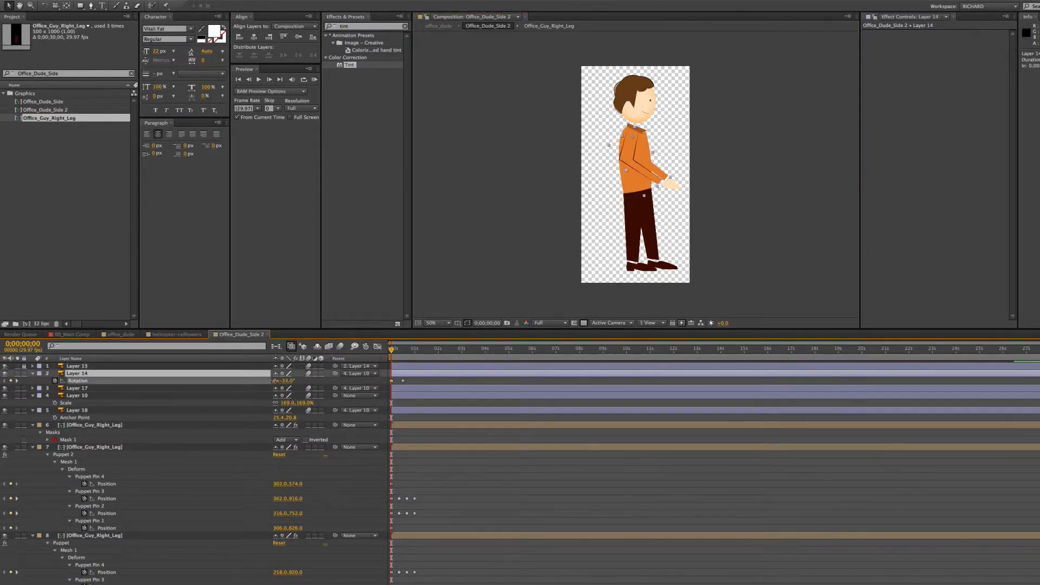
Keyframe the rear arm's rotation on Layer 18, neutral at 0;00;00;15 and swung backward at the first frame.
click(404, 390)
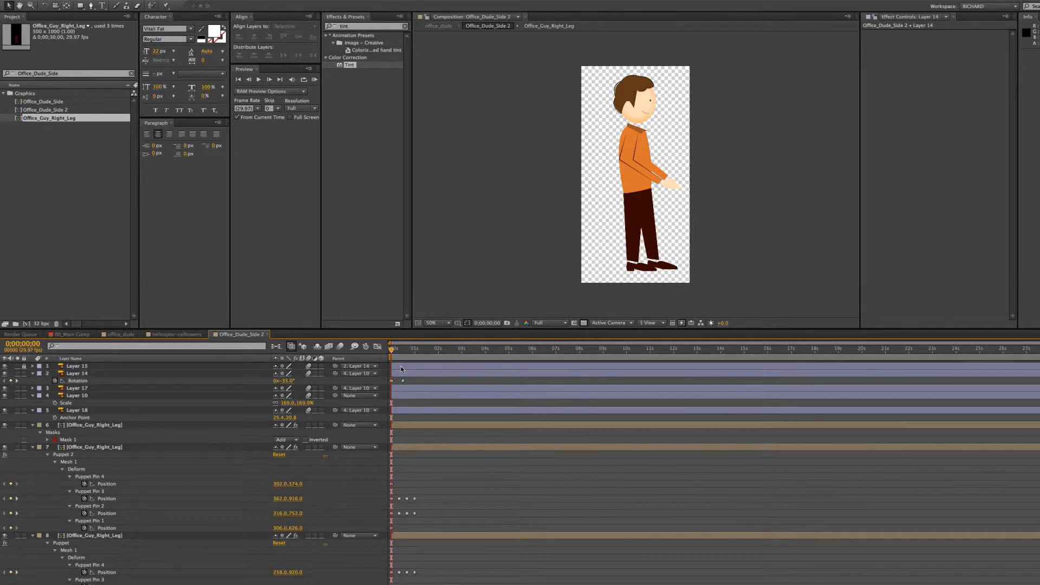
click(402, 396)
click(403, 413)
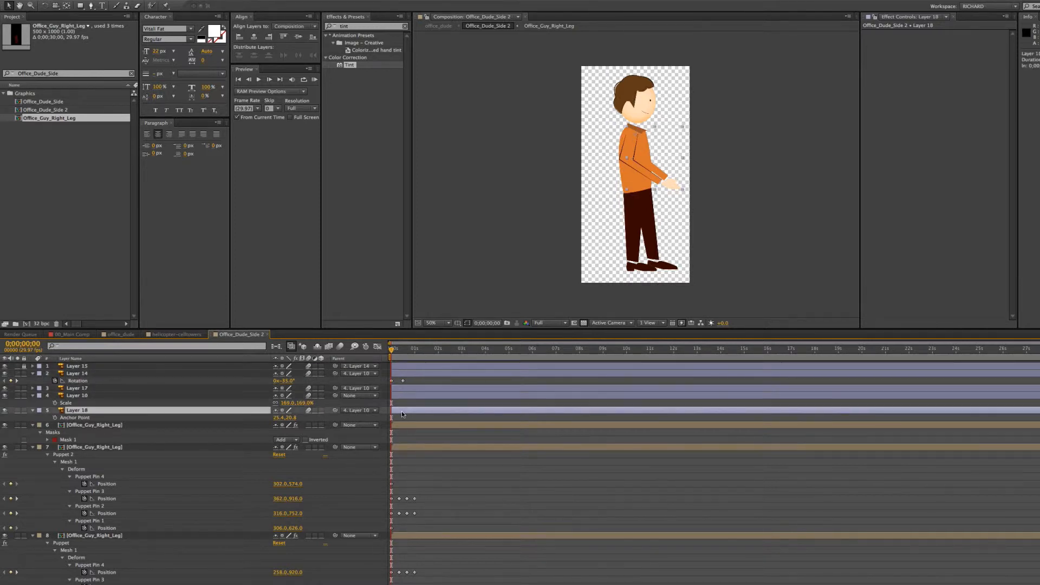
click(402, 396)
click(402, 412)
click(5, 411)
click(5, 411)
key(r)
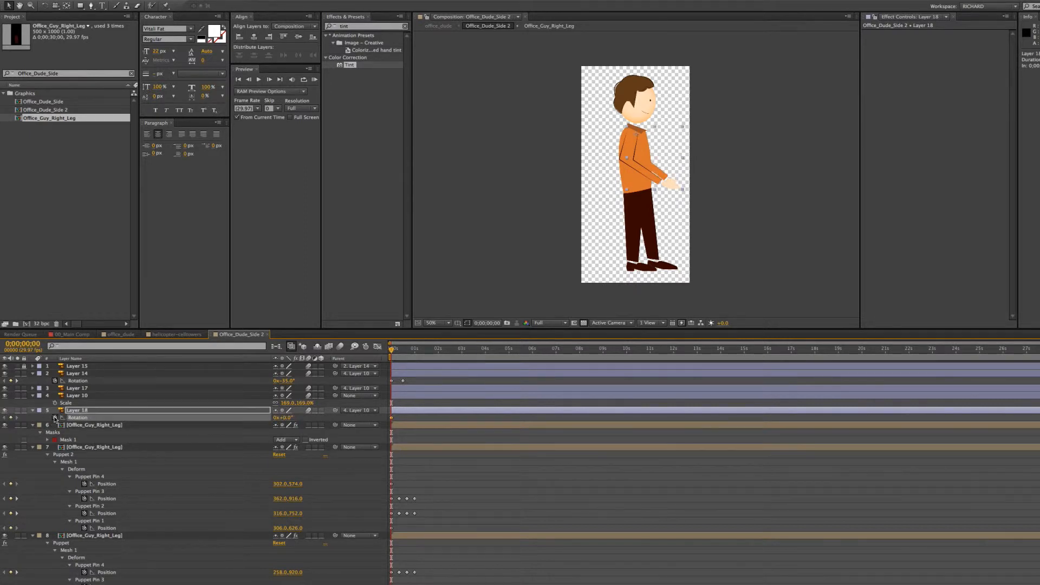
click(54, 418)
drag(283, 418, 297, 422)
Copy the starting rotation keyframes of both arms to 0;00;01;00 and scrub through the arm swing.
key(super+c)
key(shift+Page_Down)
key(shift+Page_Down)
key(shift+Page_Down)
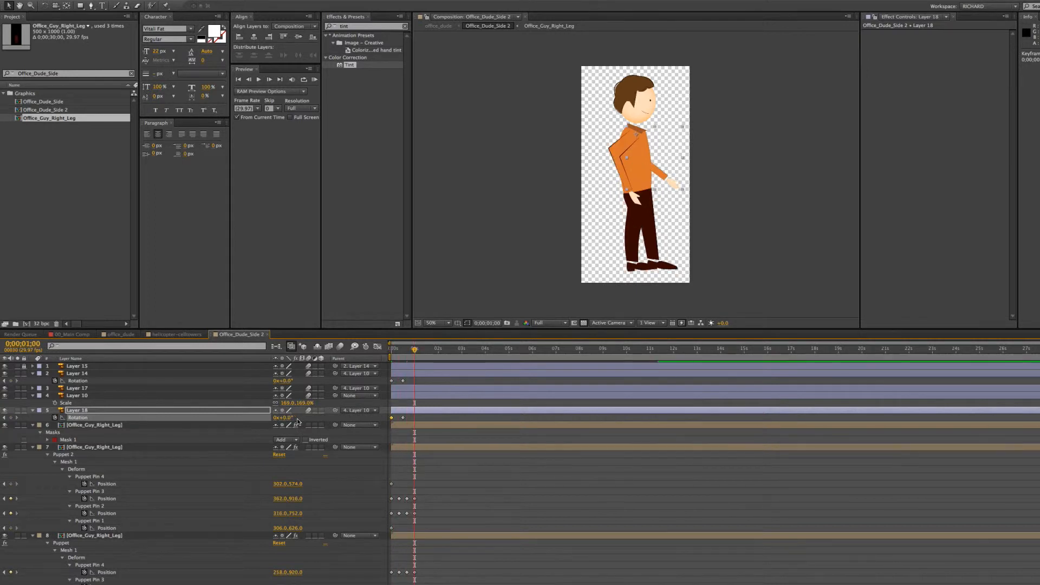
key(super+v)
click(391, 381)
key(super+c)
key(super+v)
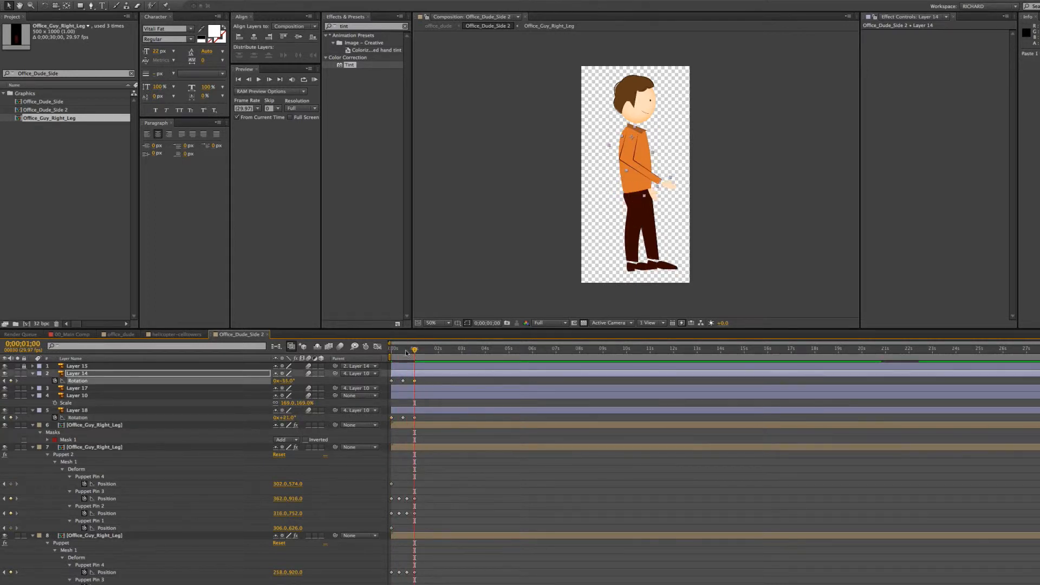
drag(416, 349, 388, 355)
Keyframe the head's position on Layer 17 at the first frame and raise the head slightly at 0;00;00;15.
click(77, 389)
key(p)
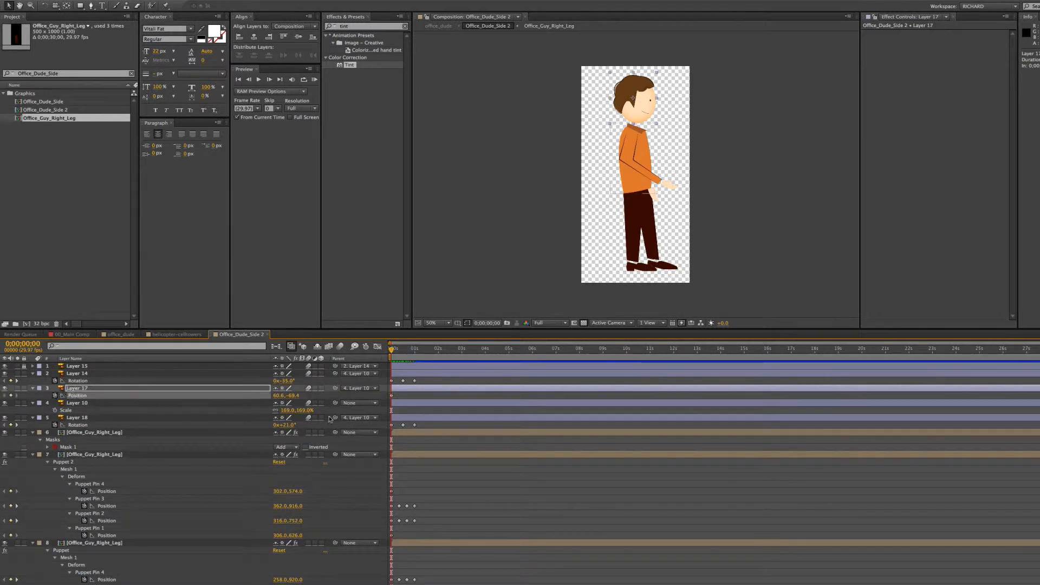
key(space)
key(k)
drag(294, 397, 292, 395)
key(k)
key(k)
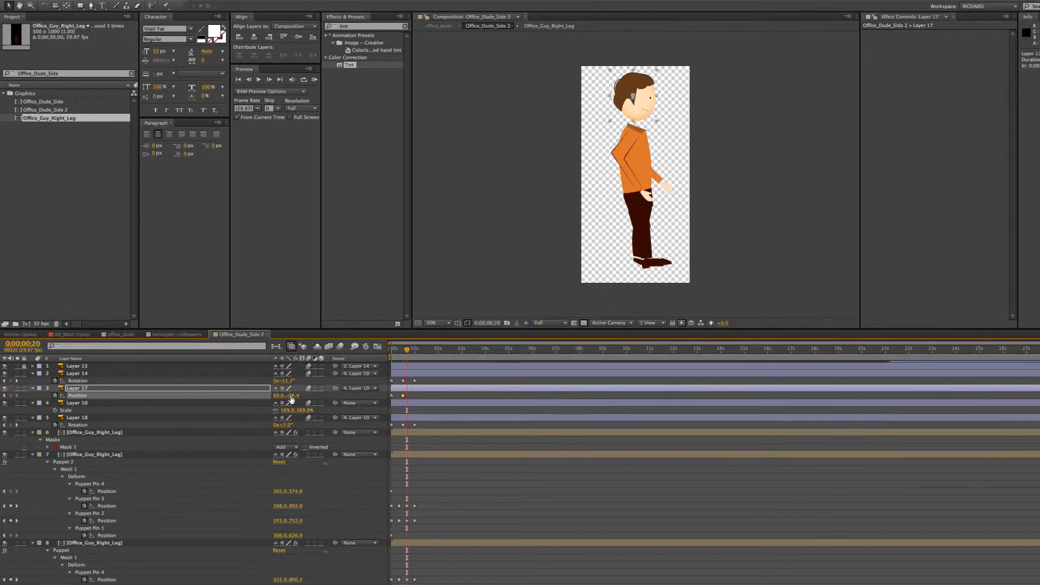
Copy the head's starting position keyframe to 0;00;01;00.
click(391, 396)
key(ctrl+c)
key(ctrl+v)
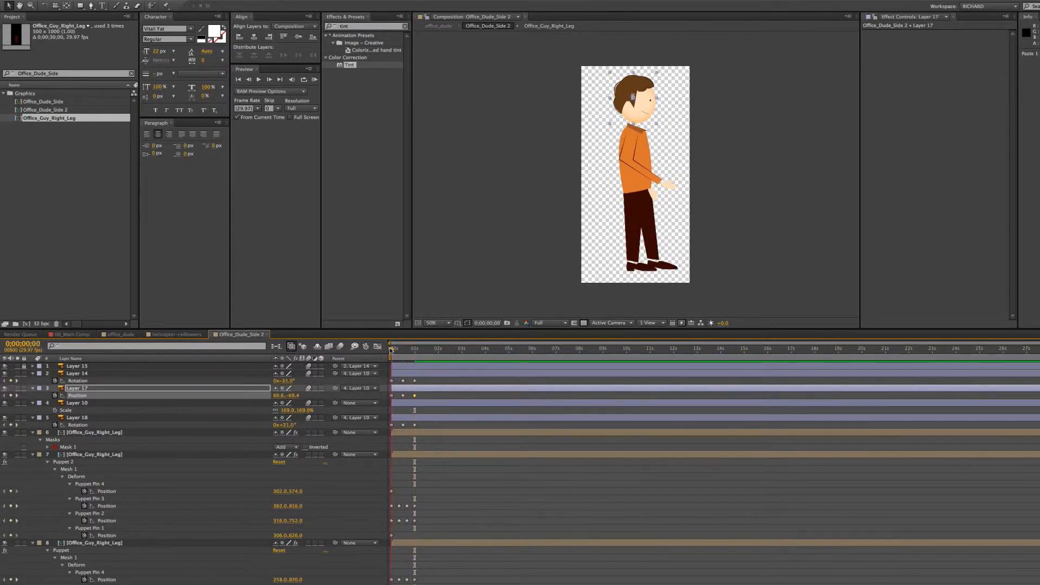
End the composition's work area at 0;00;01;00 and save the project.
drag(426, 351, 440, 355)
key(j)
key(n)
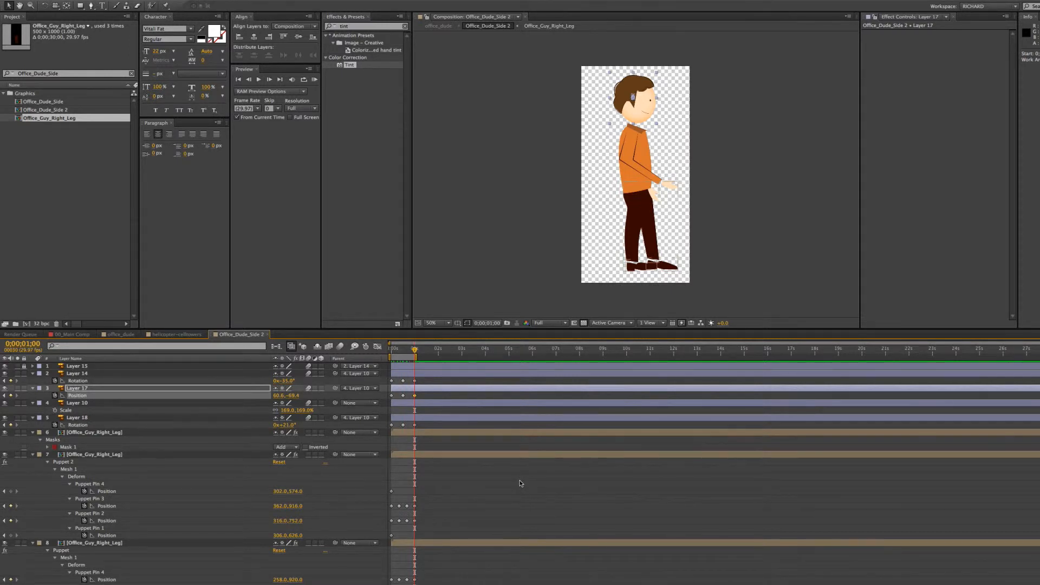
key(super+s)
Add the Office_Dude_Side 2 composition to the render queue.
click(17, 335)
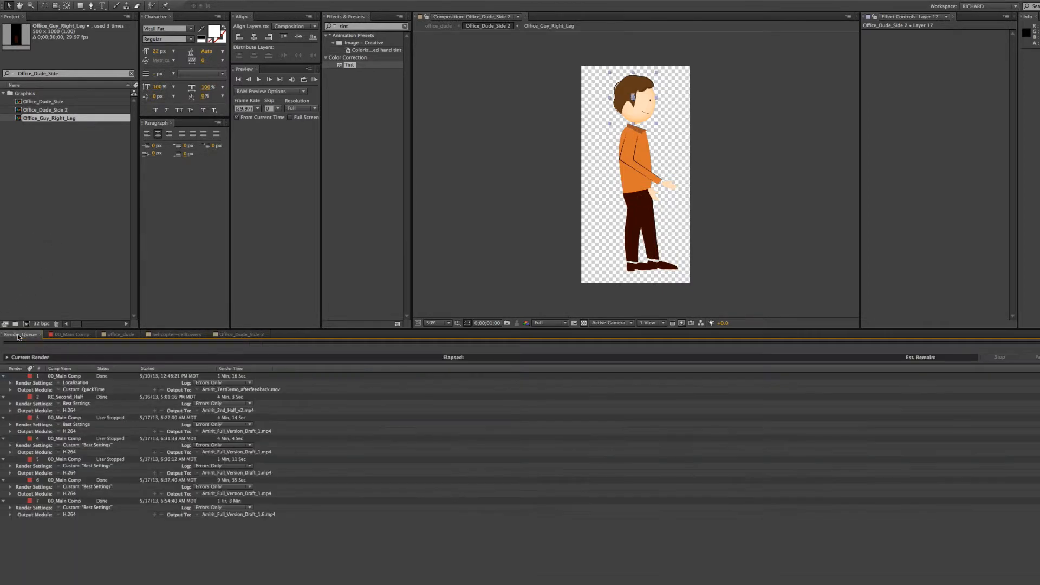
click(50, 110)
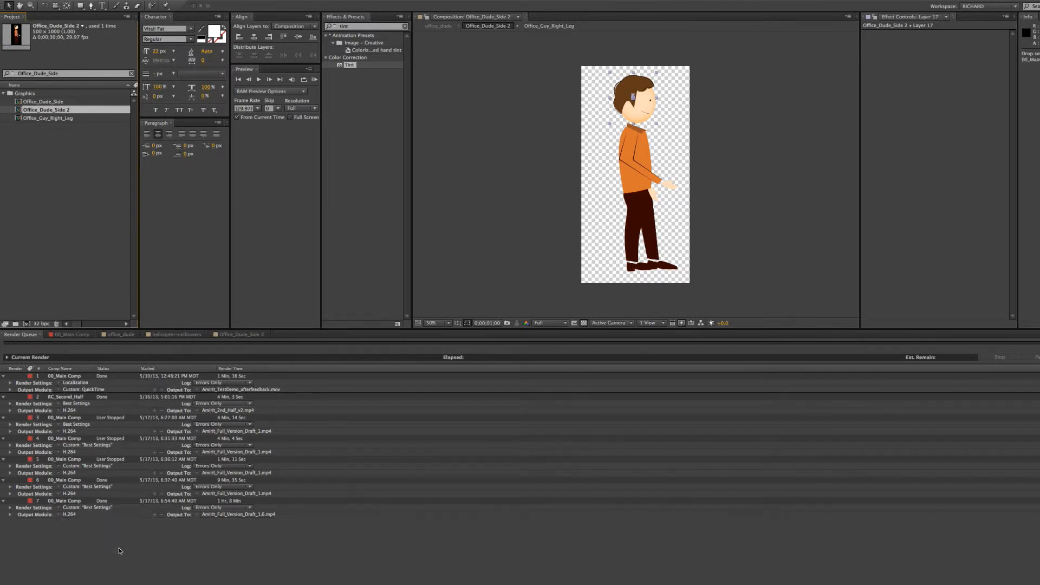
drag(50, 110, 119, 551)
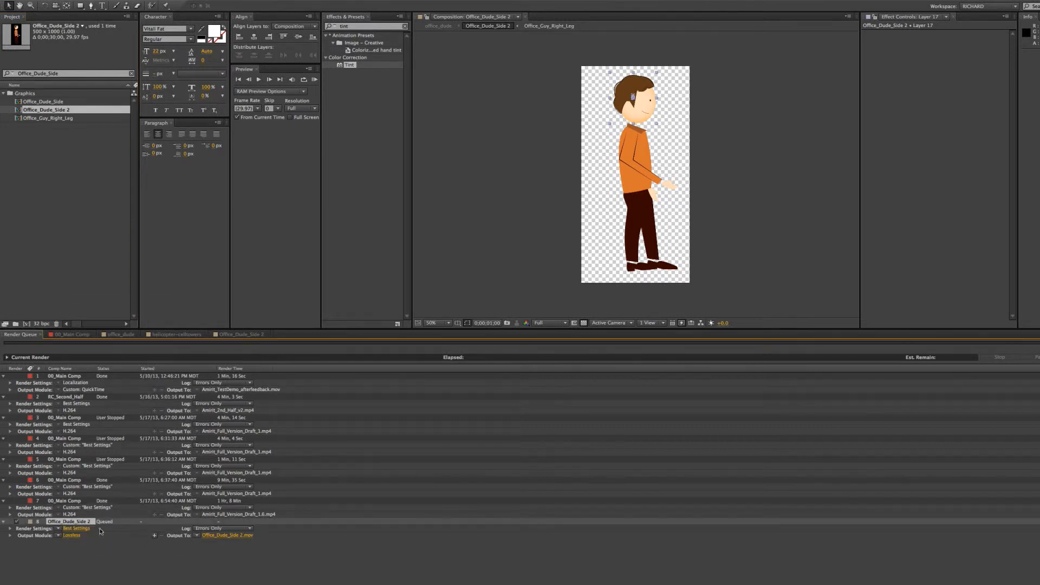
Configure the queued render's output module as QuickTime with RGB + Alpha channels and the PNG codec.
click(71, 536)
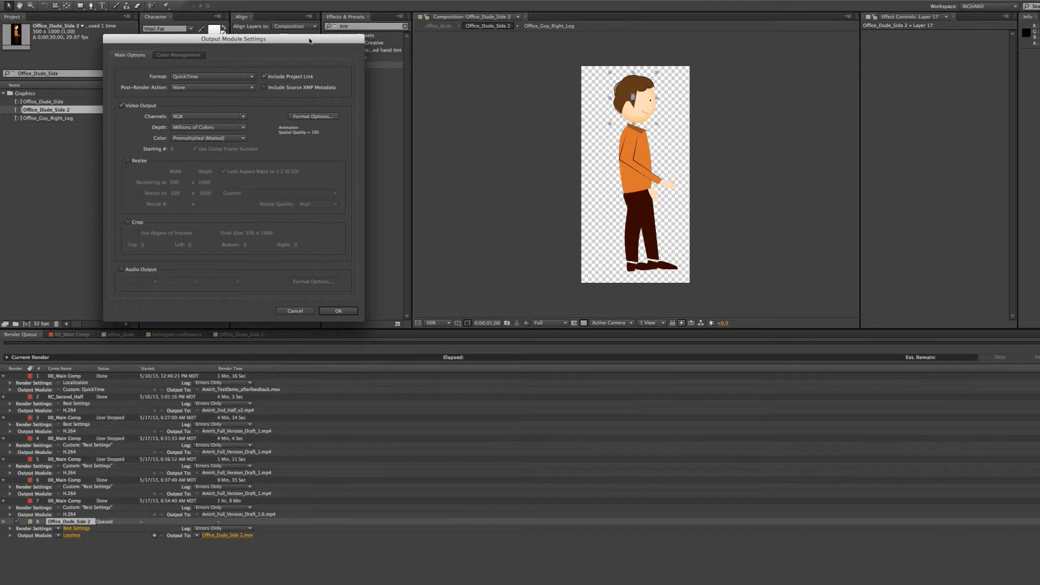
drag(310, 41, 462, 53)
click(361, 128)
click(346, 154)
click(462, 130)
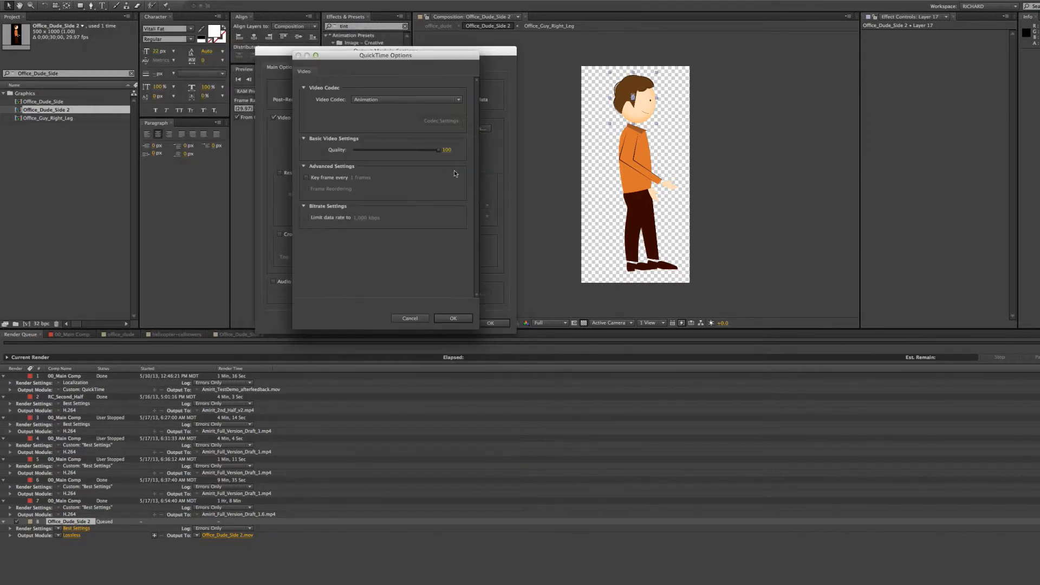
click(399, 102)
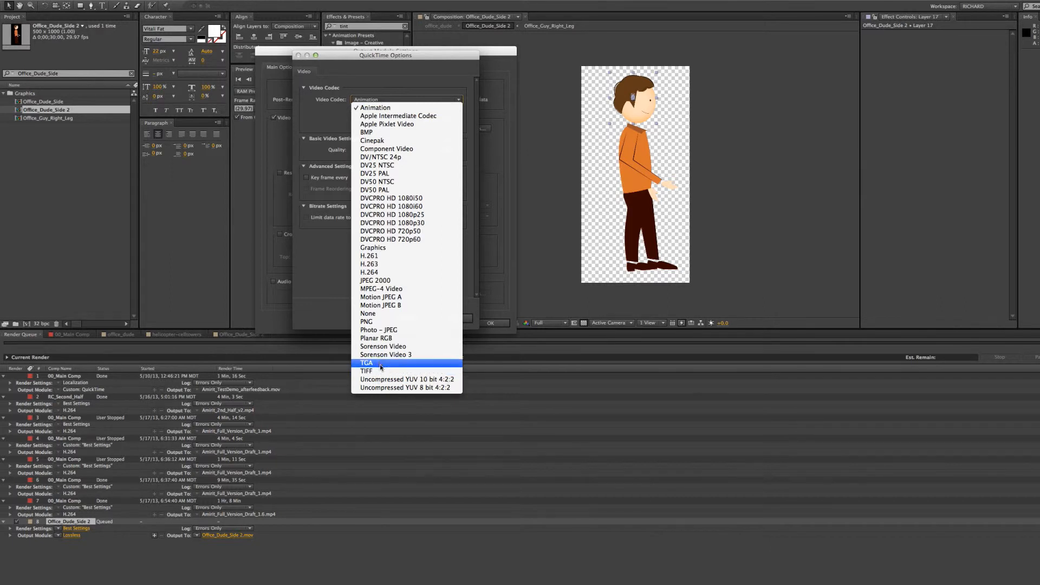
click(379, 322)
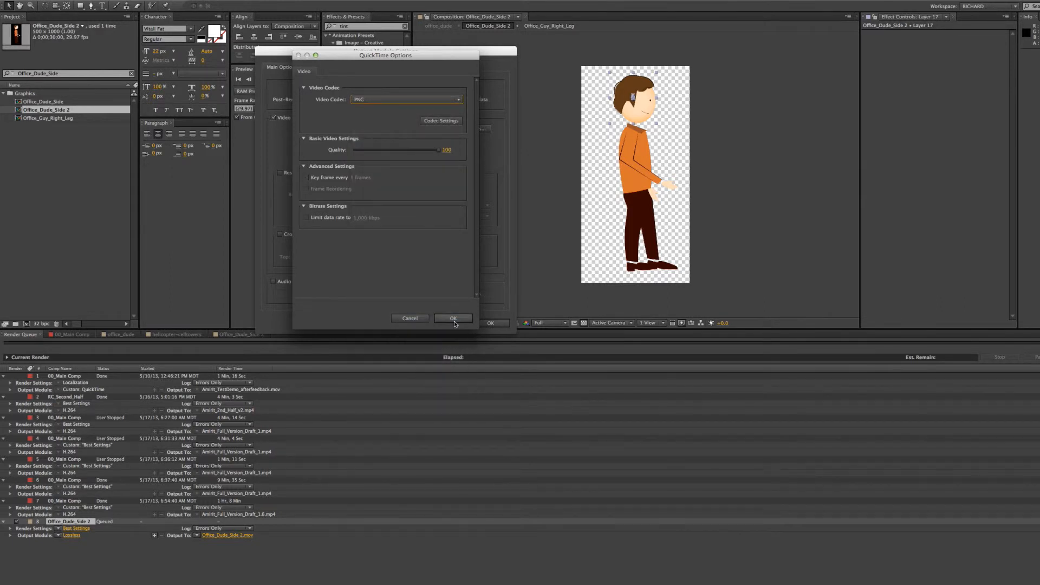
click(454, 319)
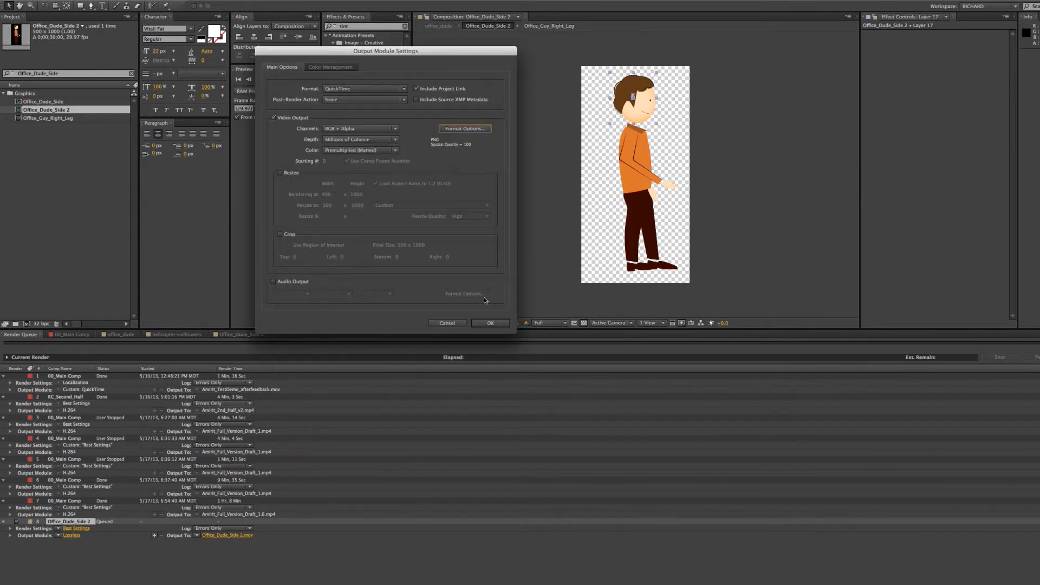
click(491, 323)
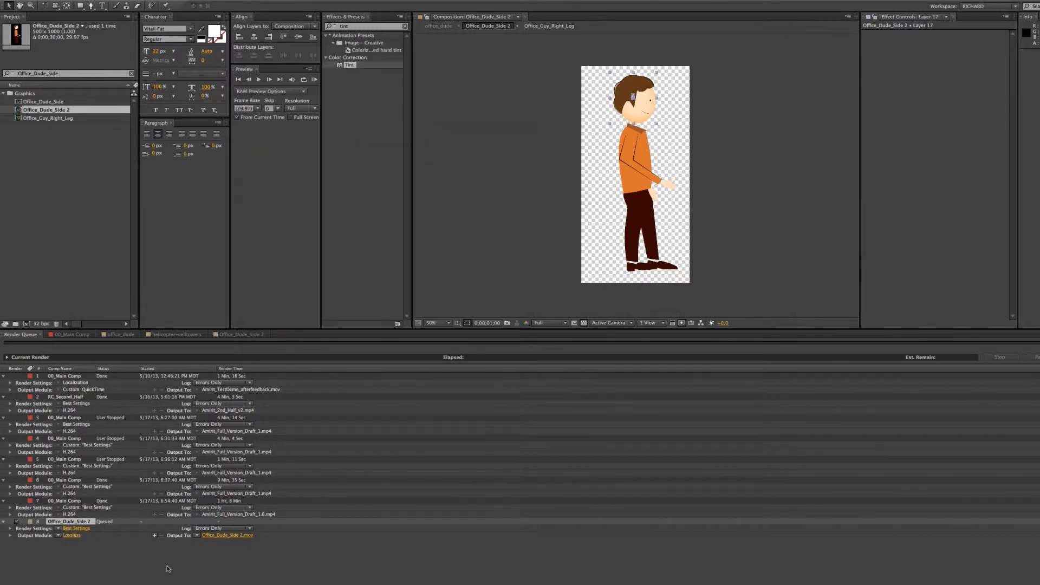
Name the output movie Office_Dude_Side_Walking.mov and save it to the RS_Amirit_051613 folder inside the shared Dropbox project folder.
click(226, 537)
key(Right)
key(BackSpace)
key(BackSpace)
text(_Walking)
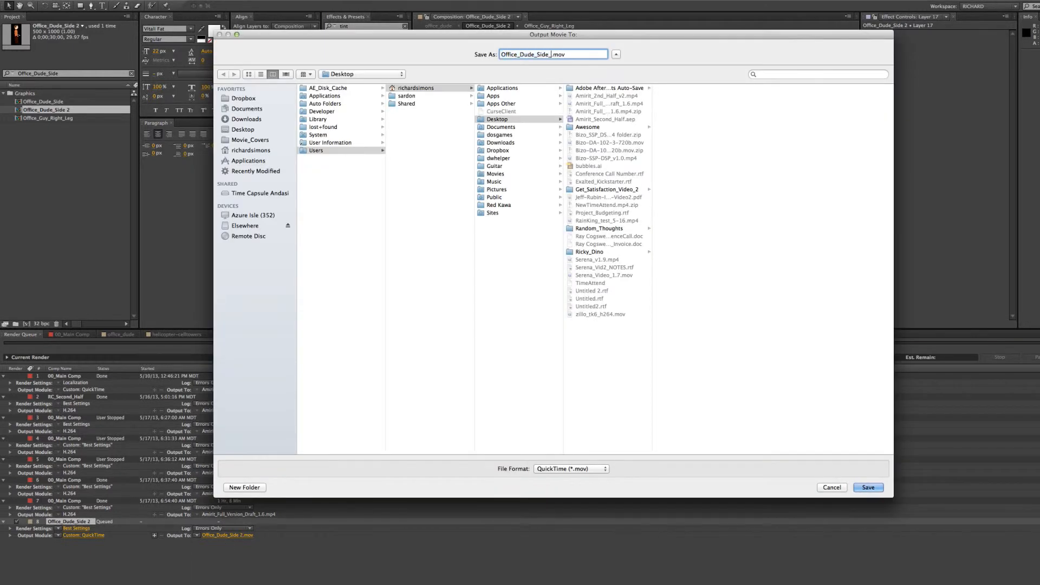
click(244, 98)
click(334, 88)
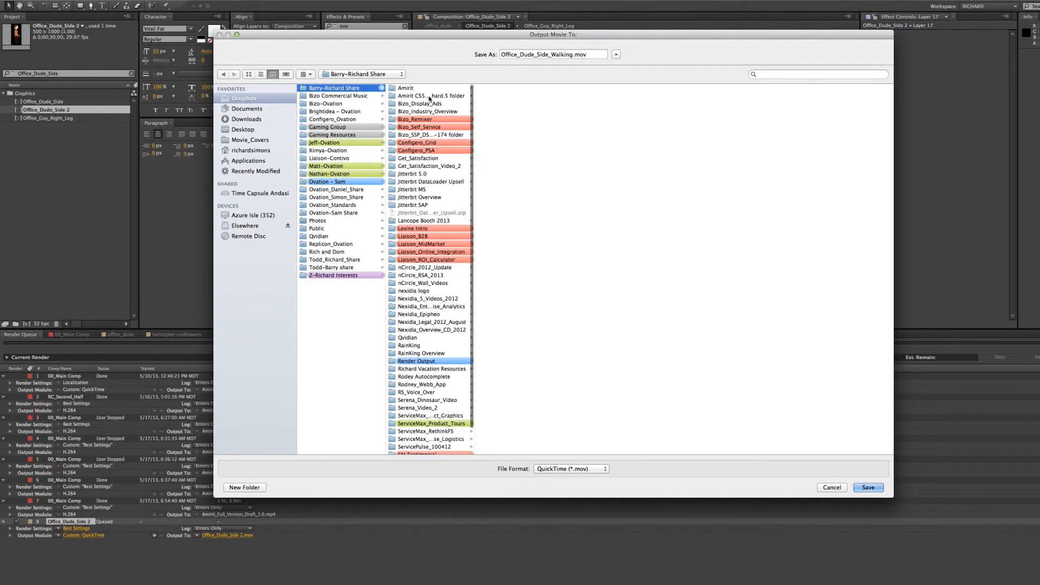
click(428, 96)
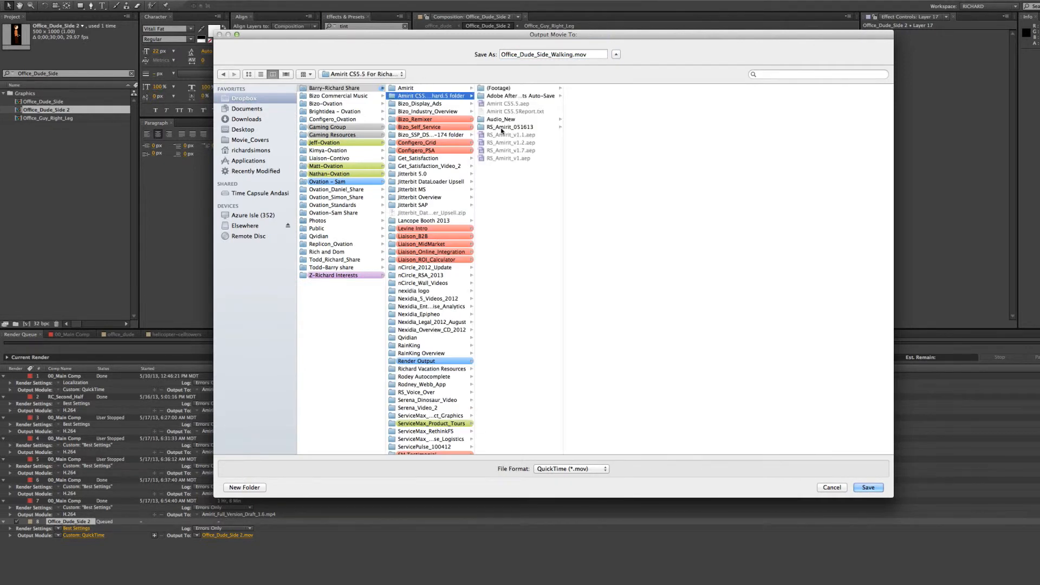
click(501, 128)
click(869, 488)
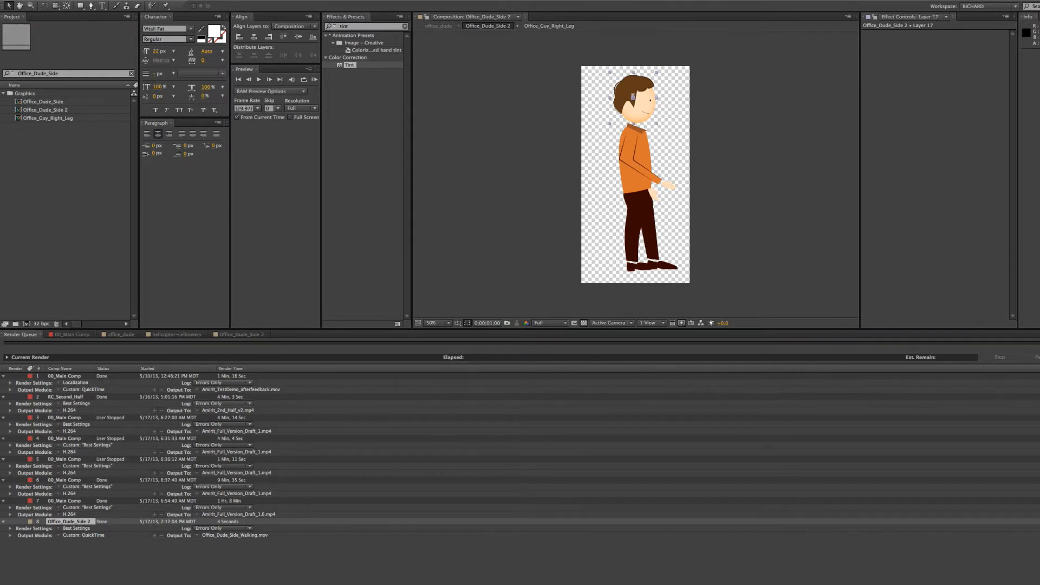
Import Office_Dude_Side_Walking.mov from the RS_Amirit_051613 folder into the project's Graphics folder.
key(super+Tab)
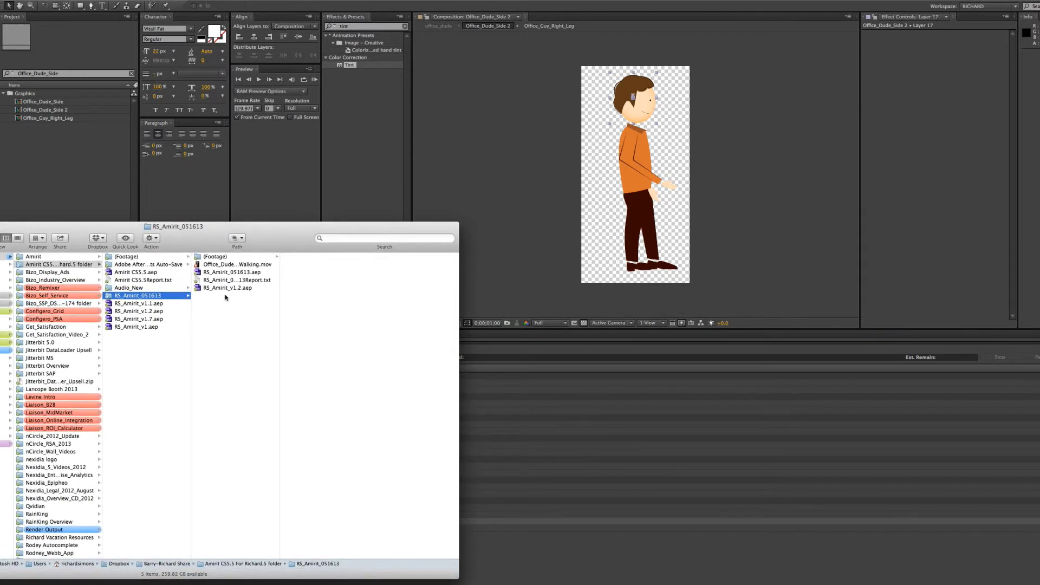
click(219, 266)
drag(241, 266, 60, 112)
key(super+Tab)
key(super+Tab)
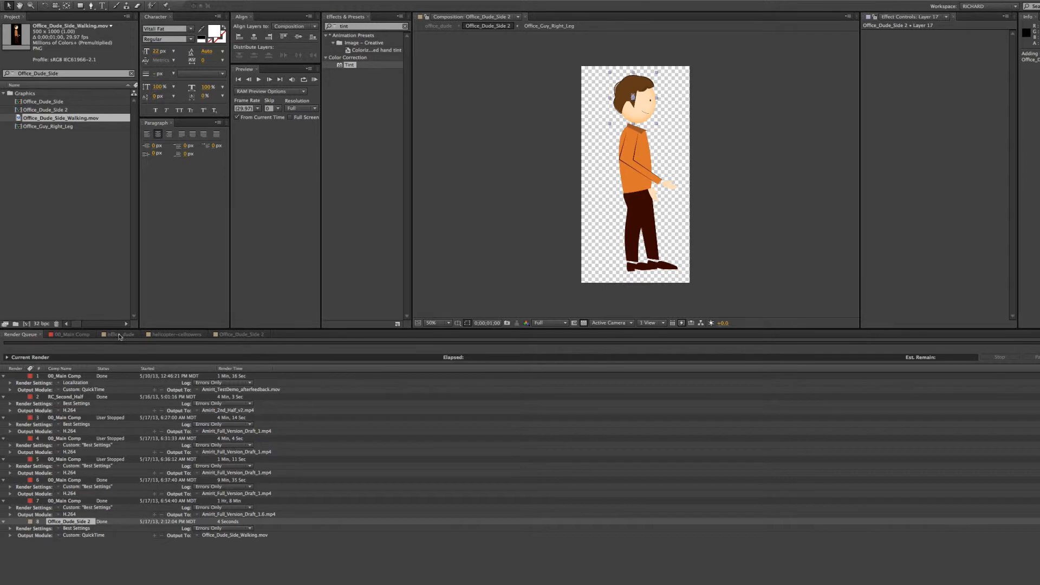
Go to 0;00;10;15 in the helicopter-celltowers composition and set the Office_Dude_Side_Walking.mov footage to loop 100 times.
click(176, 335)
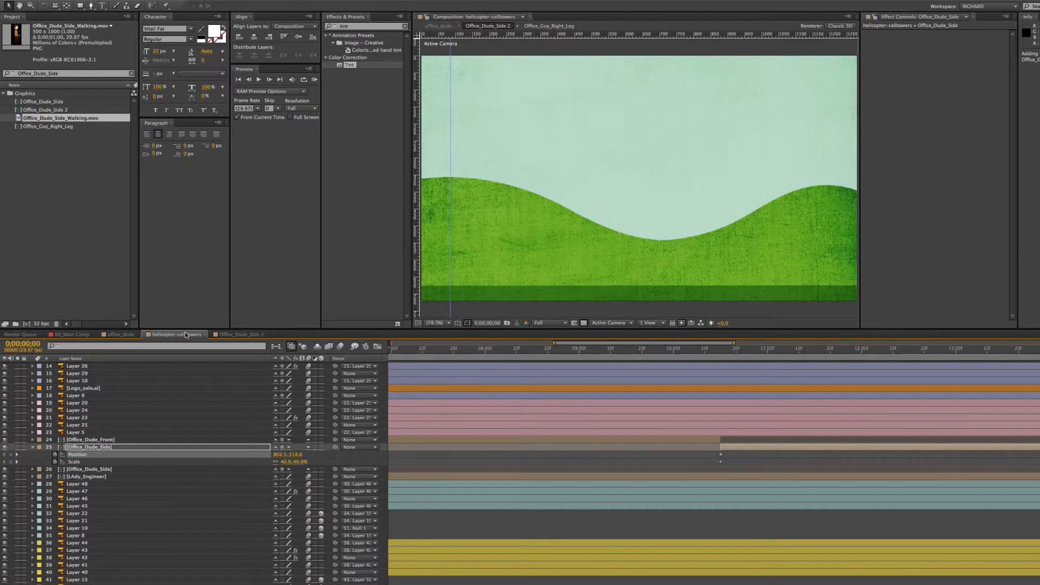
mouse_move(731, 355)
mouse_down()
mouse_move(835, 358)
mouse_move(721, 365)
mouse_up()
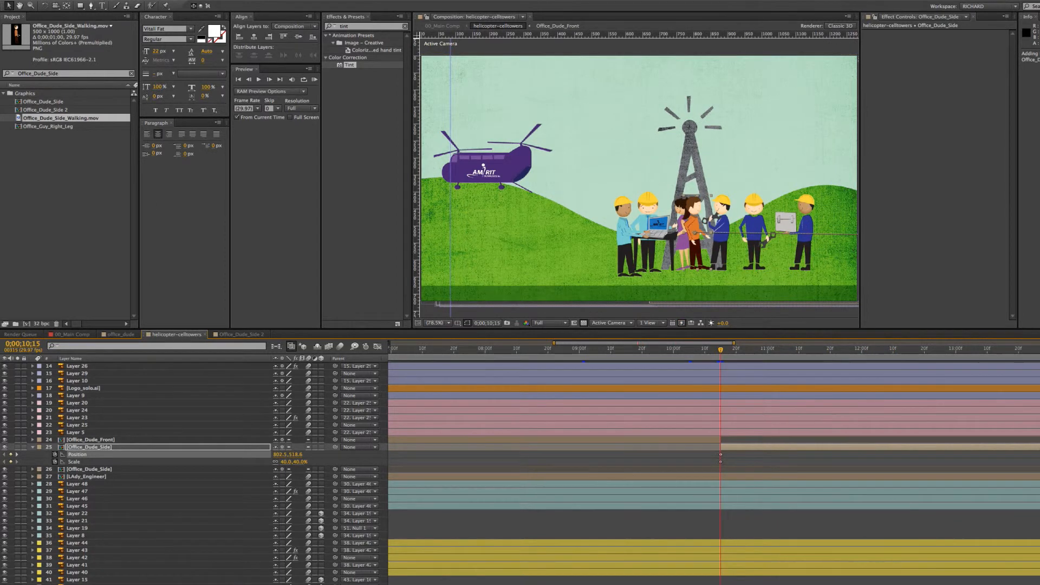
right_click(47, 120)
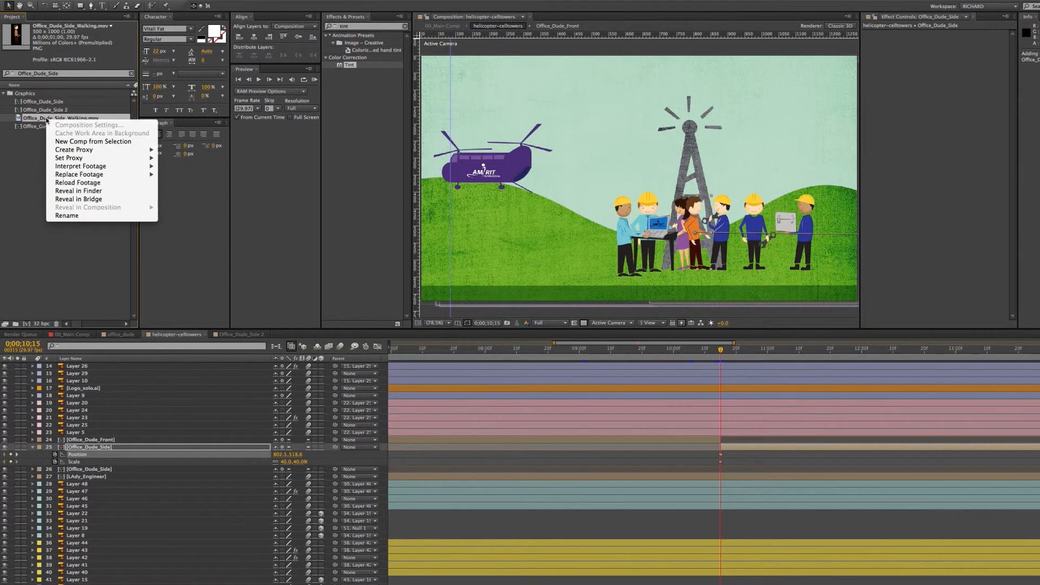
key(Escape)
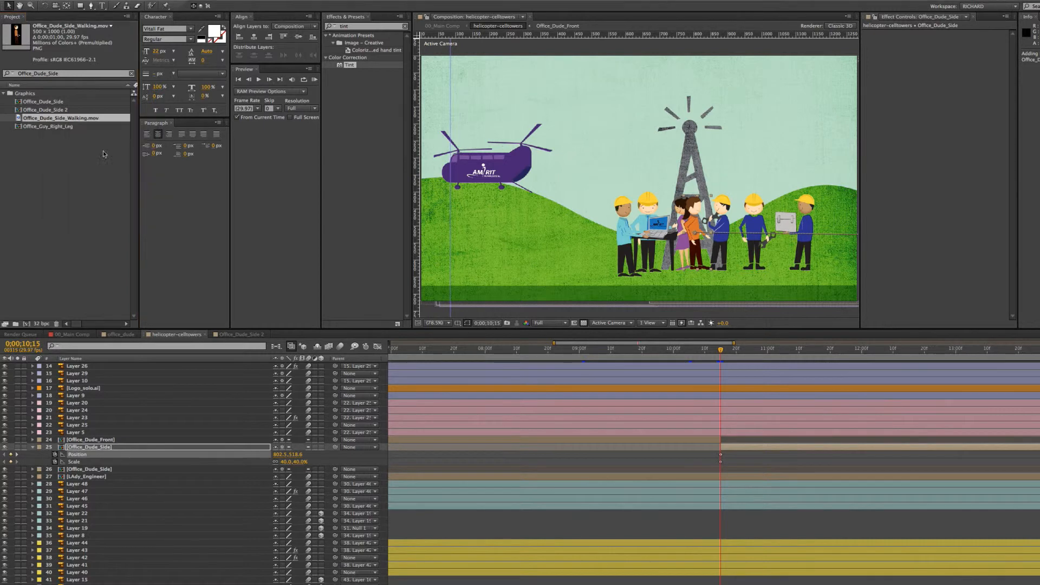
right_click(61, 120)
mouse_move(136, 168)
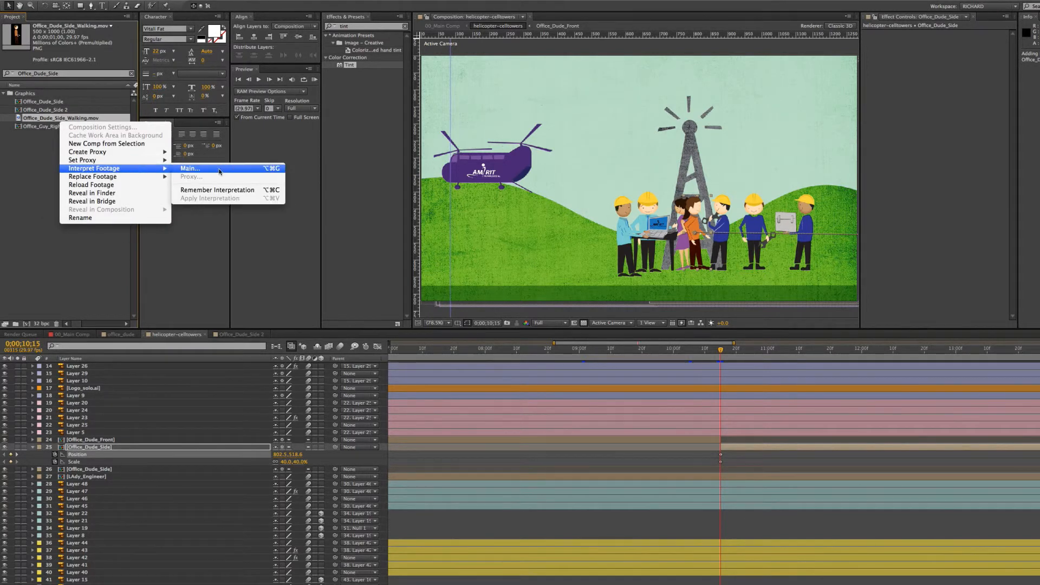
click(219, 170)
drag(161, 46, 438, 79)
click(412, 371)
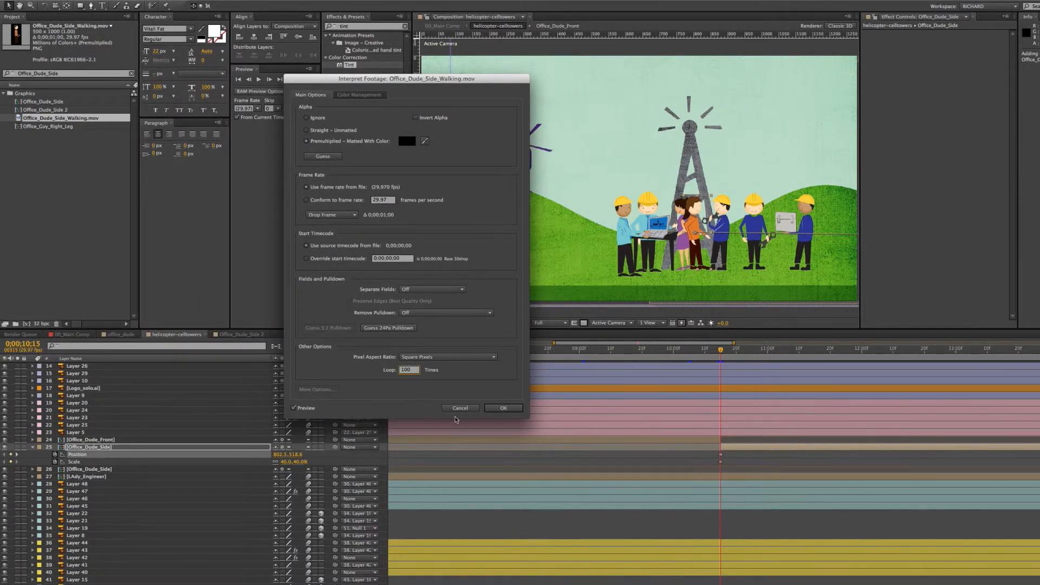
click(503, 408)
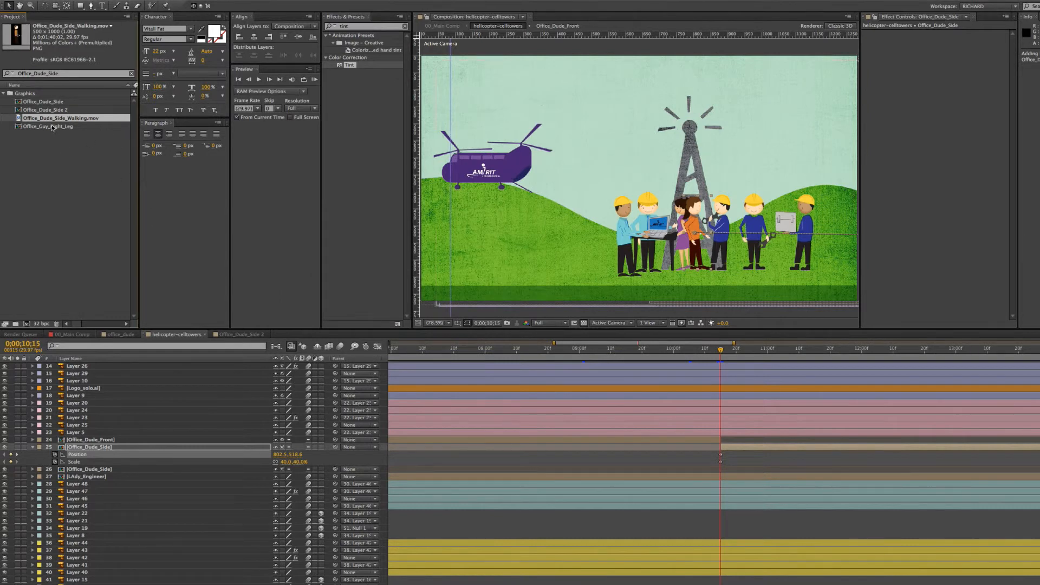
Place the walking movie above the Office_Dude_Side layer at 0;00;10;15, scaled to 24% and aligned over the standing office character.
drag(46, 120, 721, 445)
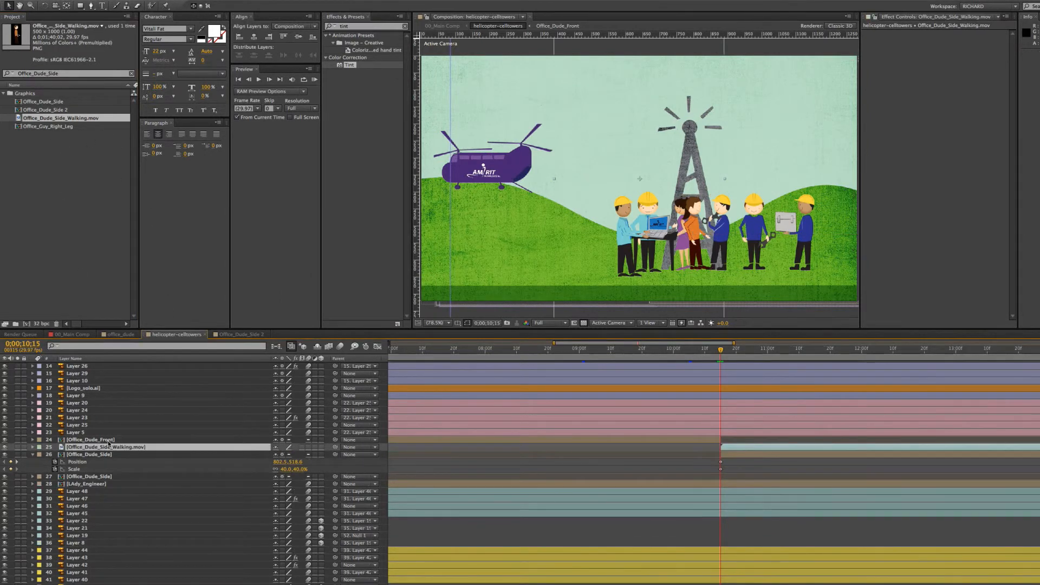
key(s)
drag(286, 455, 256, 454)
drag(608, 179, 677, 233)
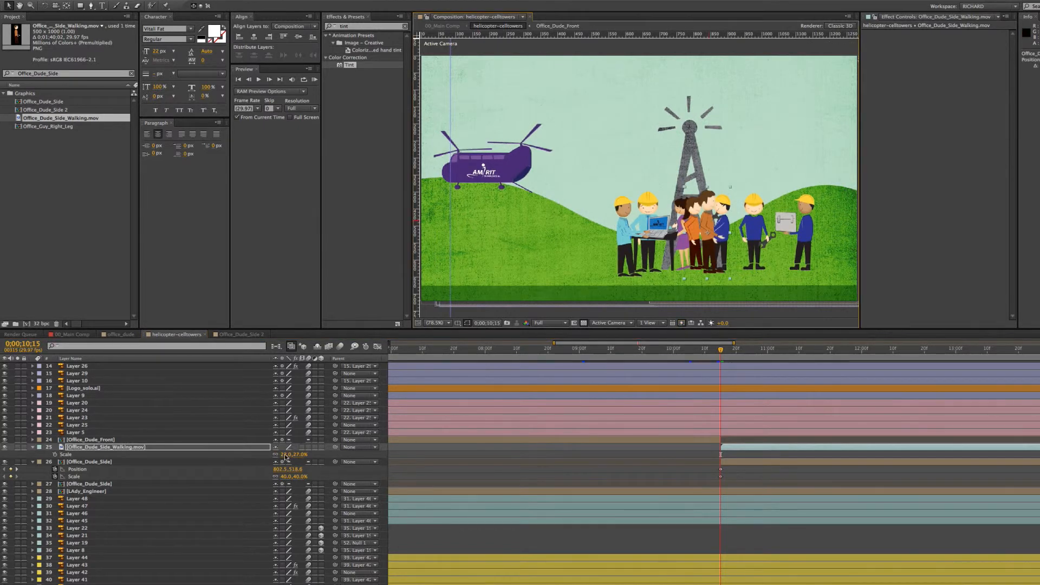
drag(285, 454, 271, 455)
drag(710, 221, 696, 222)
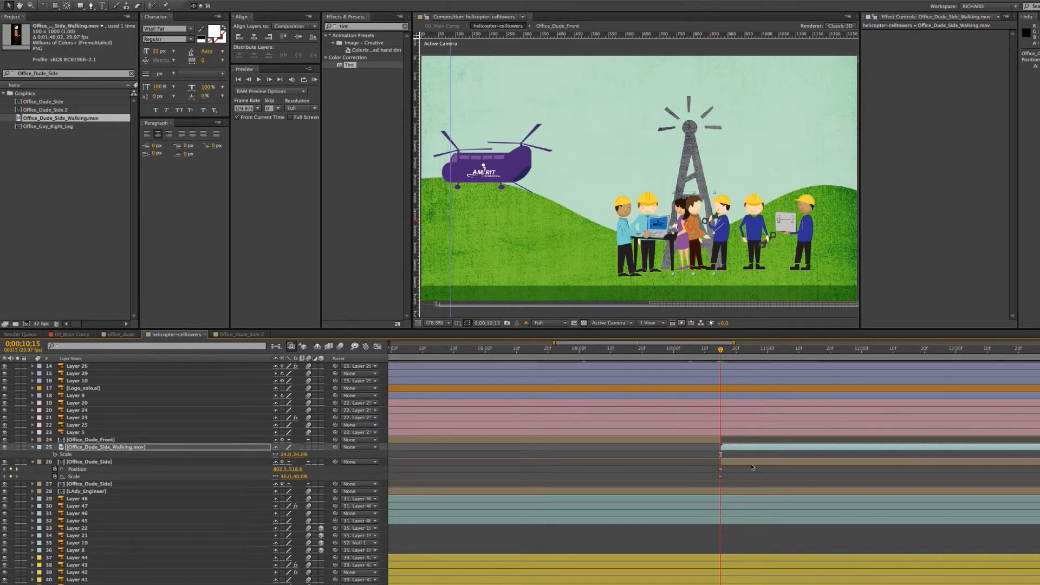
Keyframe the walking movie's Position from 0;00;10;15 to X 1310 at 0;00;14;05 so it moves out of the frame.
key(p)
click(55, 455)
click(1039, 350)
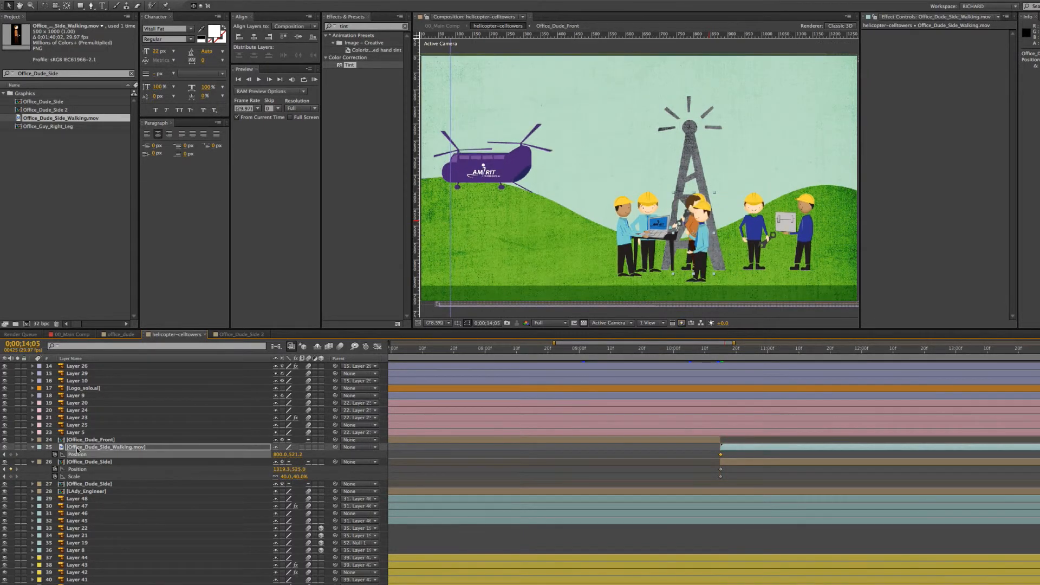
drag(280, 454, 501, 452)
Solo the walking movie layer, enable its motion blur and preview the walk from 0;00;10;15.
mouse_move(727, 351)
mouse_down()
mouse_move(941, 353)
mouse_move(722, 352)
mouse_up()
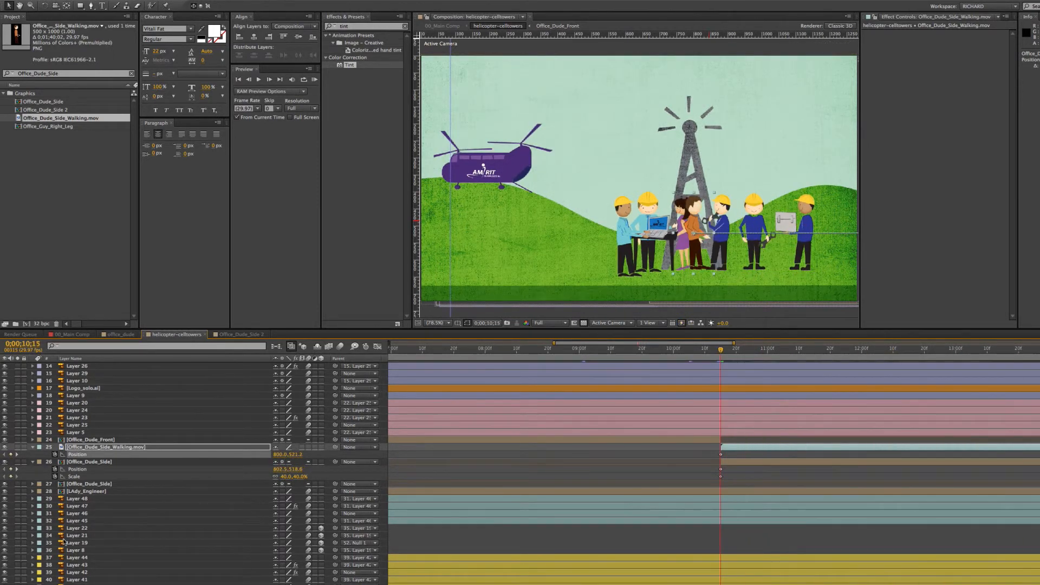
click(18, 448)
key(space)
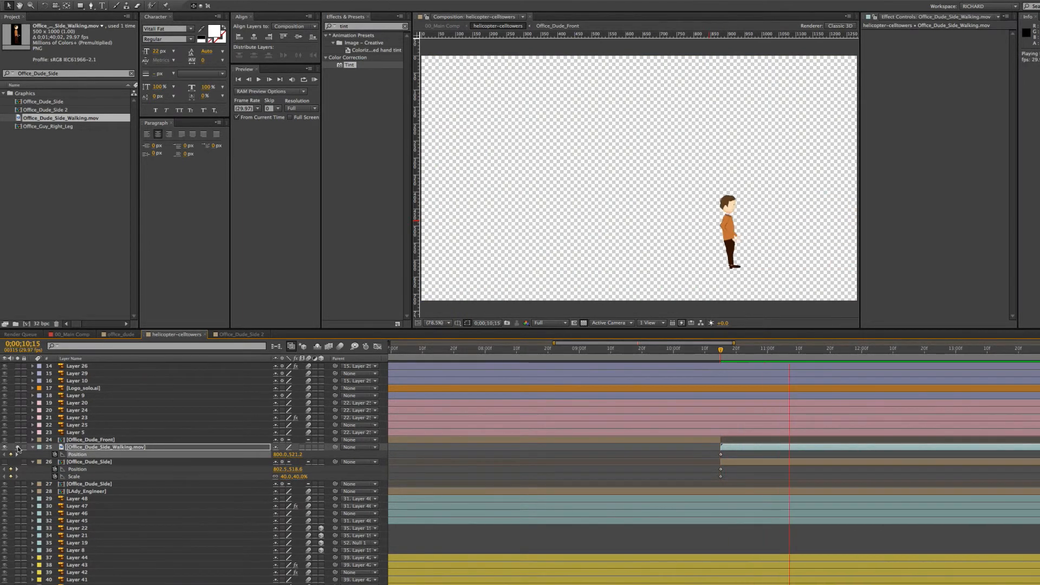
key(space)
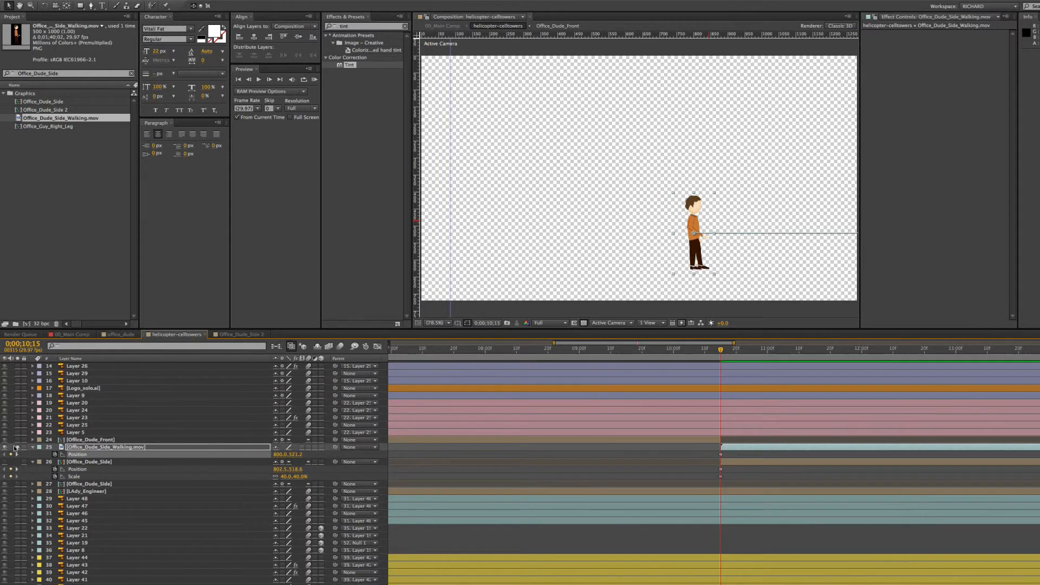
key(space)
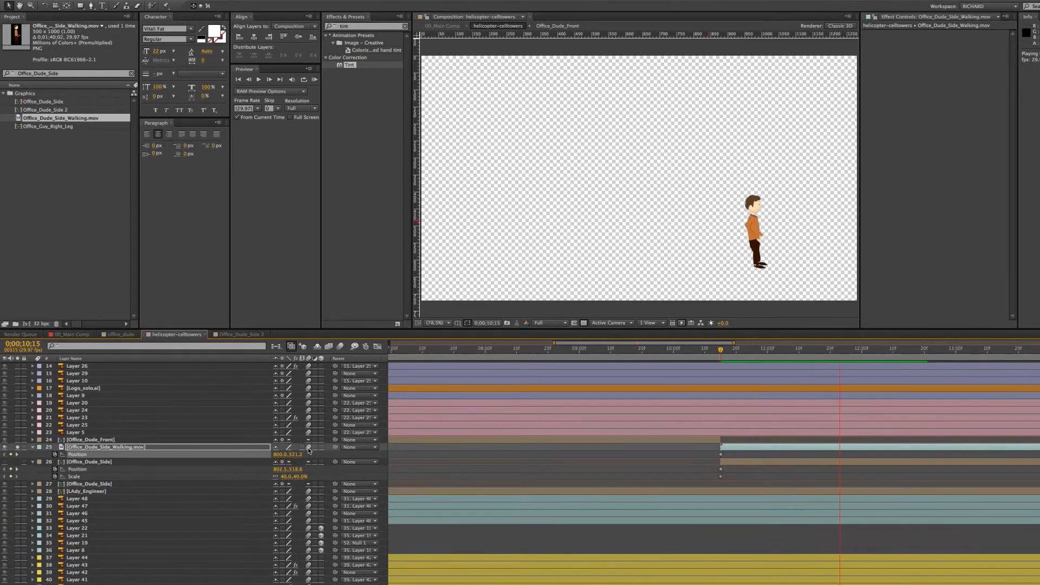
key(space)
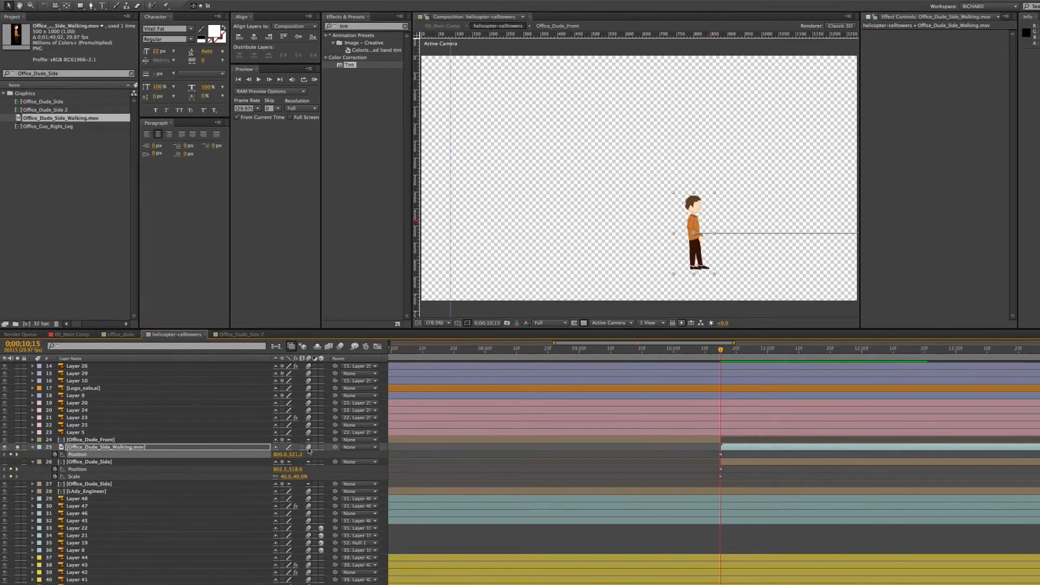
Enable time remapping on the Office_Dude_Side_Walking.mov layer.
click(117, 449)
right_click(118, 450)
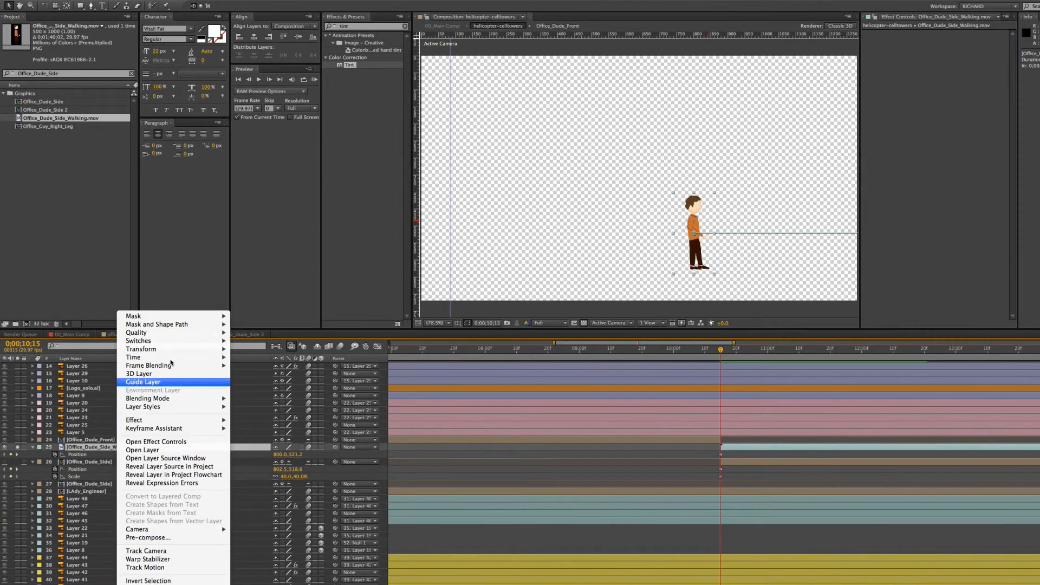
mouse_move(155, 358)
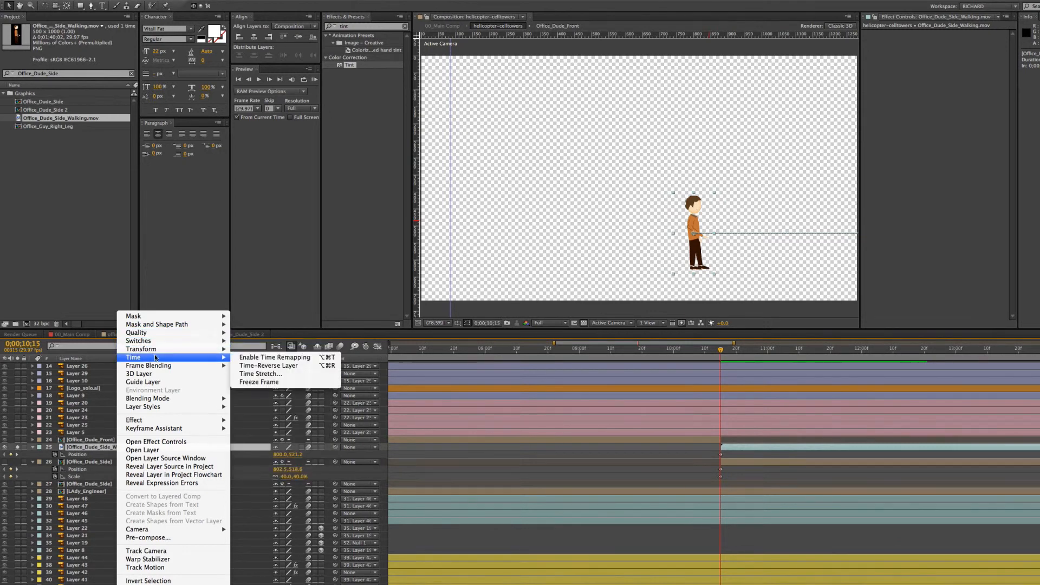
click(277, 358)
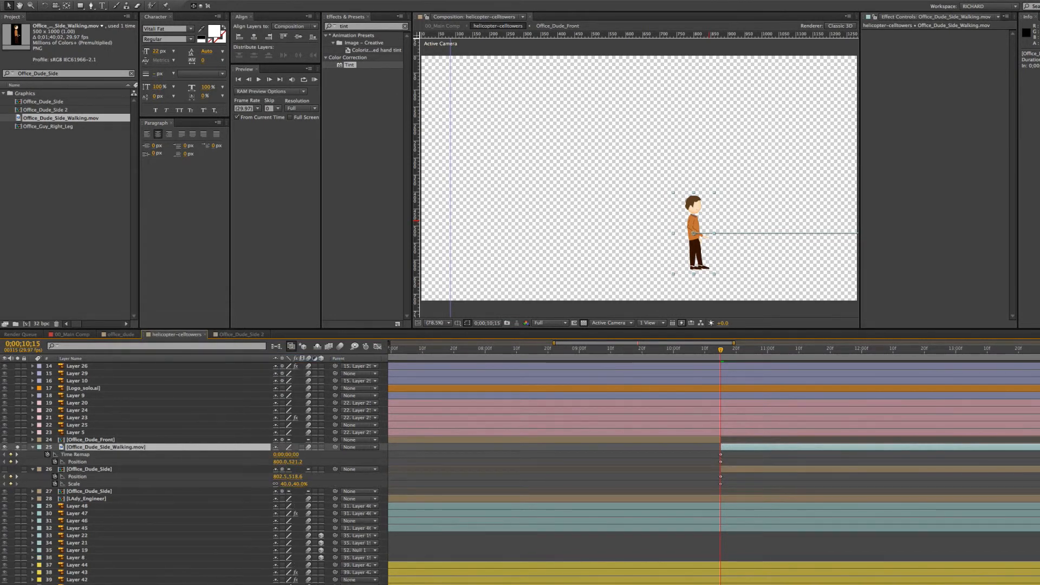
Add a Time Remap keyframe at 0;00;18;05 and move it to 0;00;14;05 to speed up the walk.
scroll(1001, 410, down, 5)
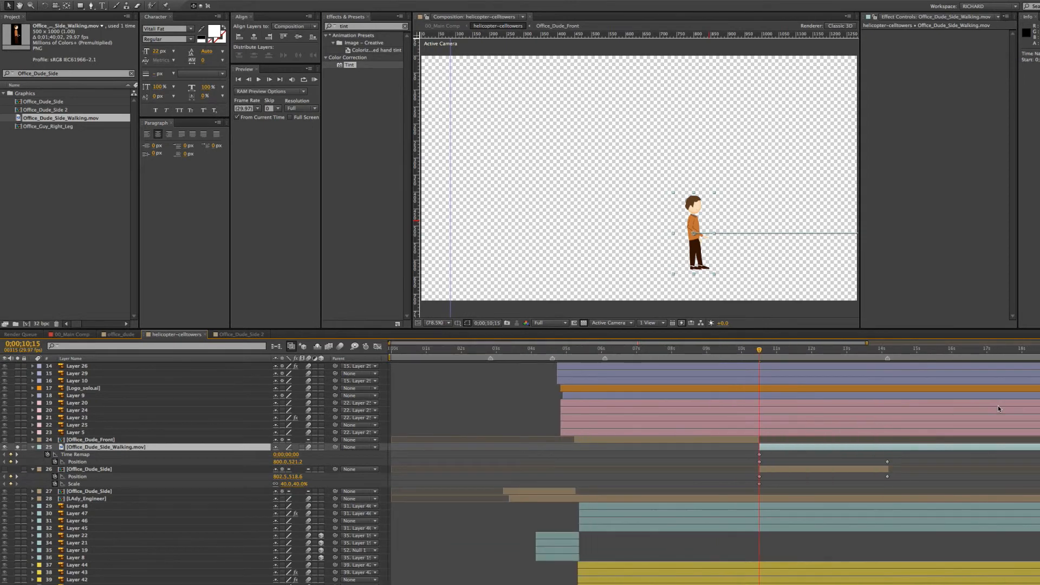
click(827, 351)
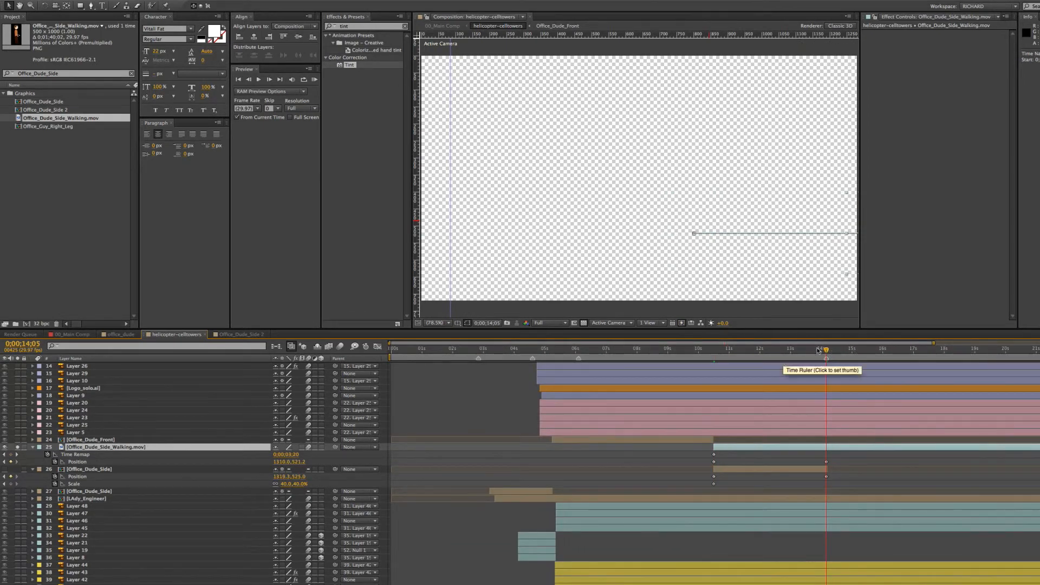
key(space)
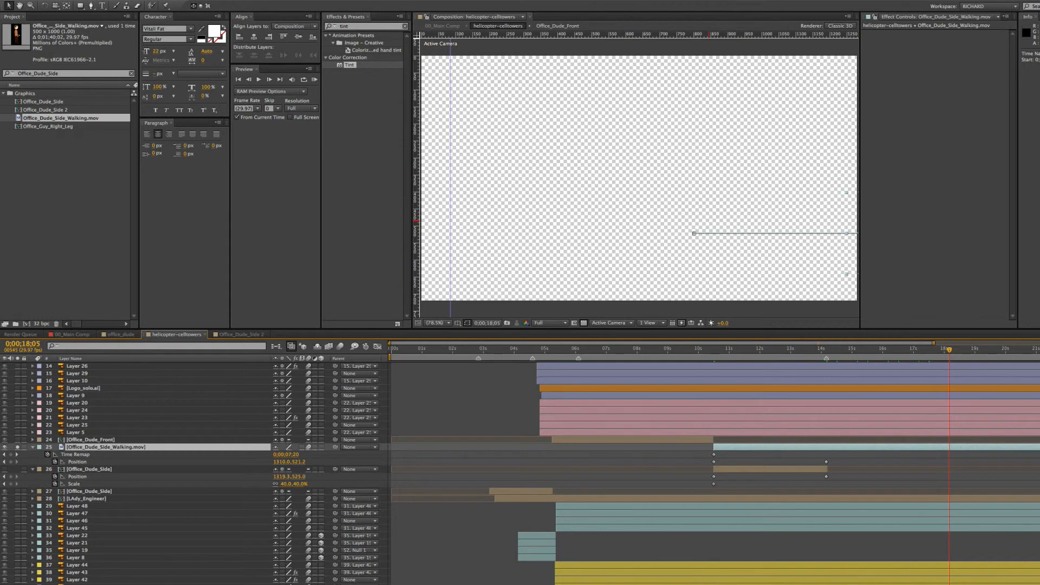
click(11, 455)
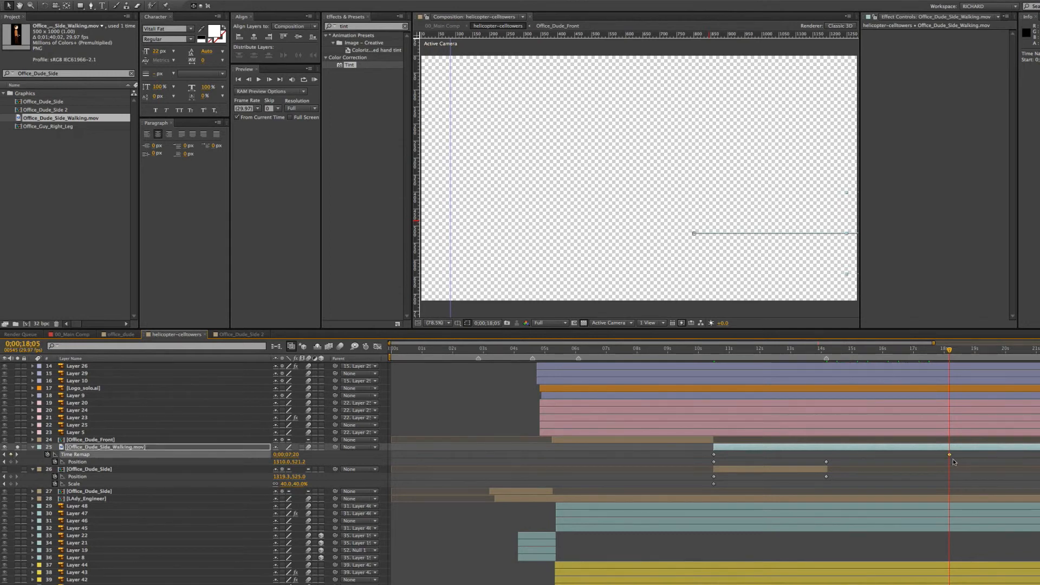
drag(950, 456, 826, 455)
Preview the time-remapped walk from 0;00;10;15 and unsolo the walking movie layer.
click(716, 351)
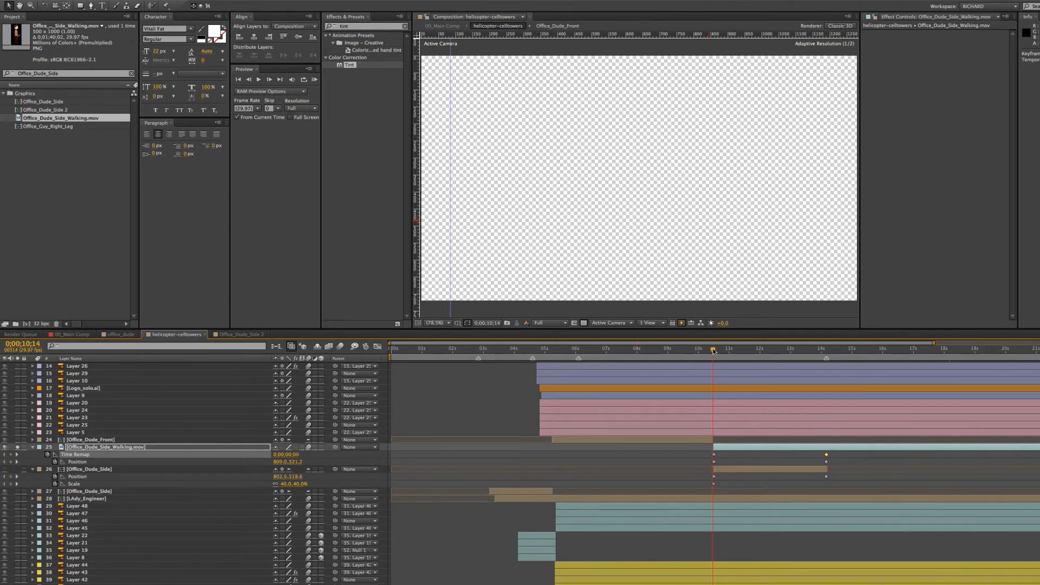
key(space)
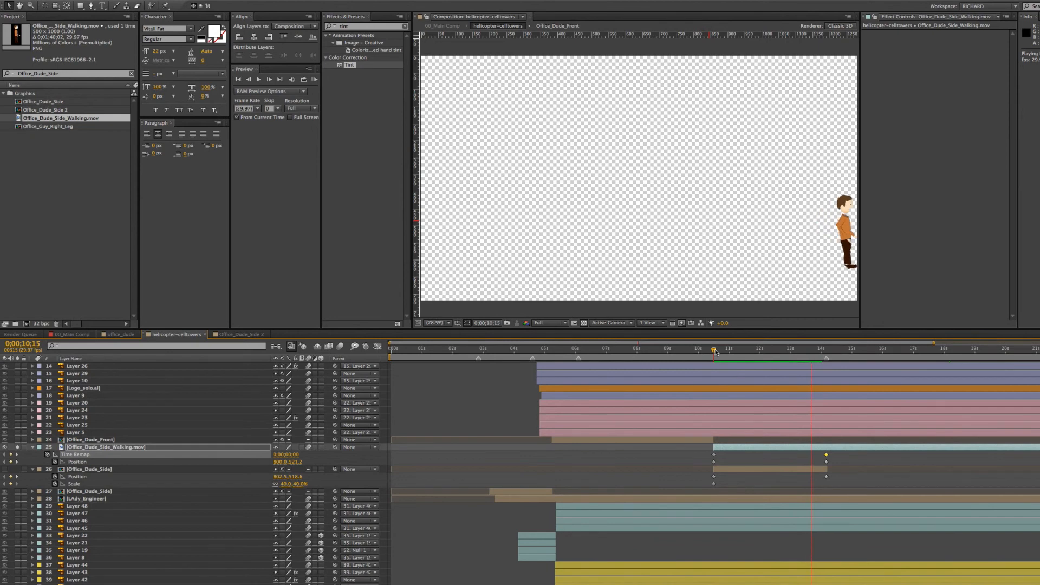
key(space)
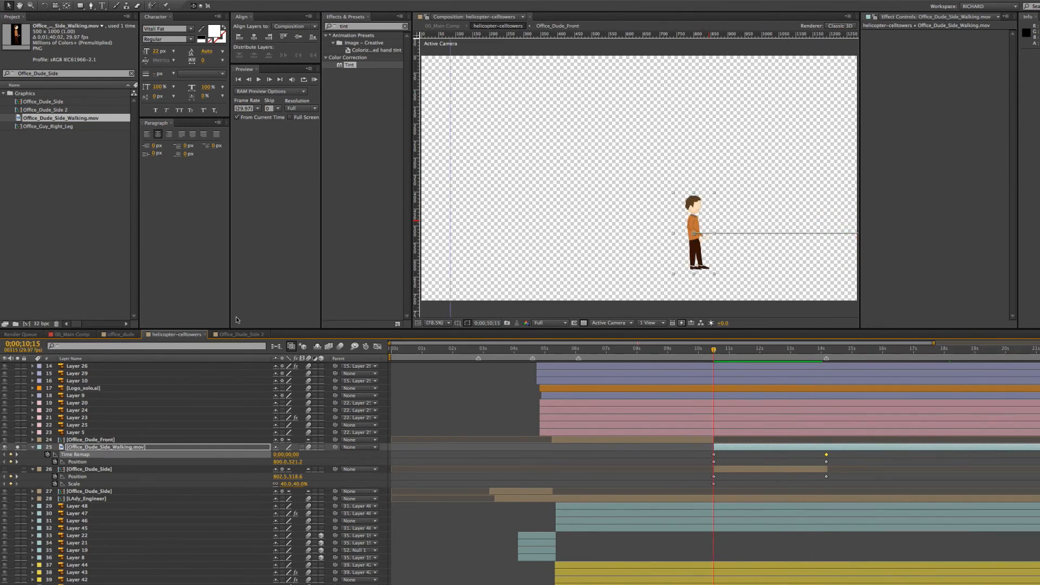
click(17, 448)
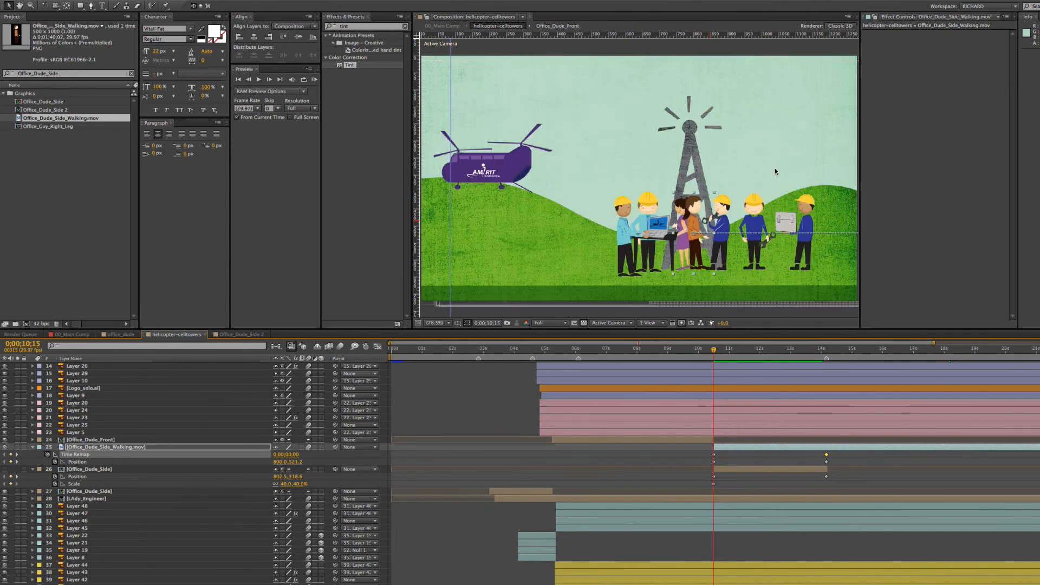
Open the office_dude composition.
click(113, 334)
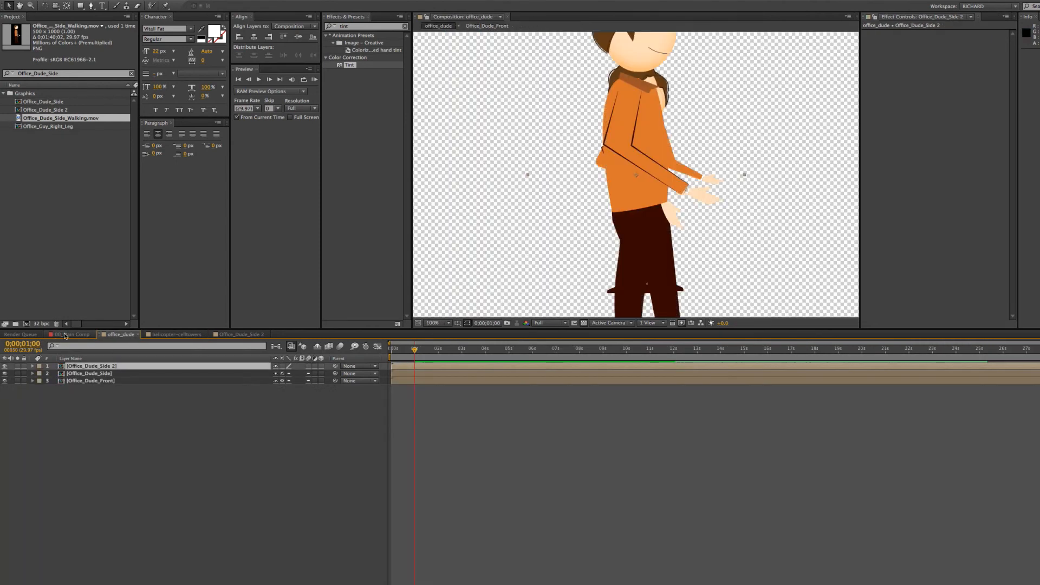